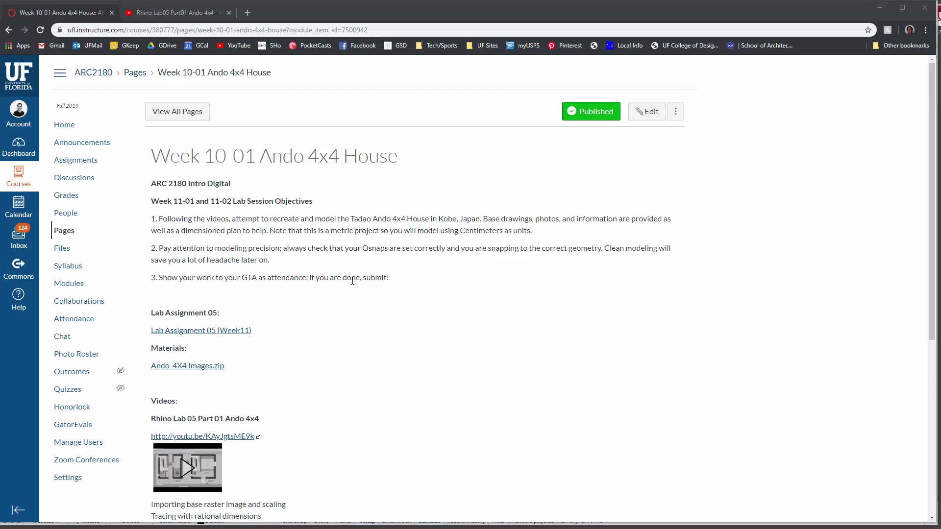
Review the Week 10-01 Ando 4x4 House lab page and the Rhino Lab05 Part01 video in the browser.
scroll(352, 281, down, 2)
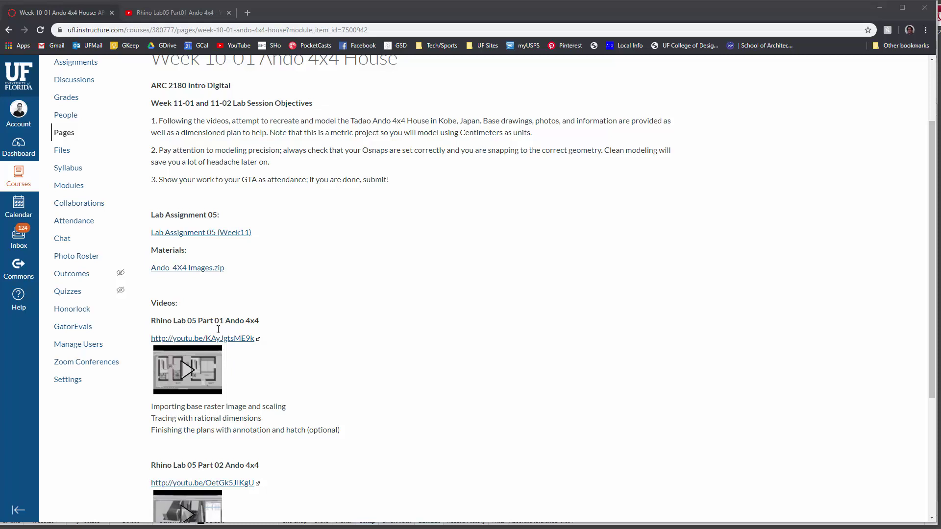
scroll(330, 310, up, 2)
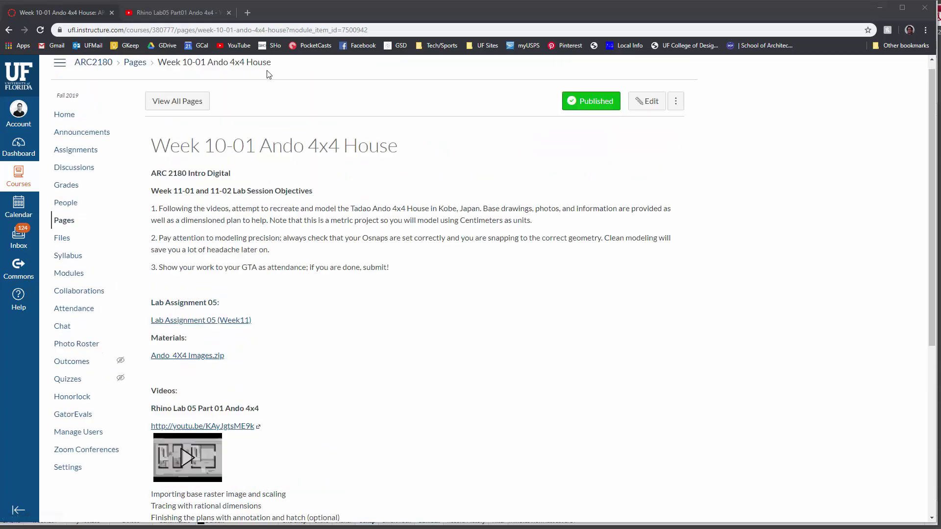
click(197, 12)
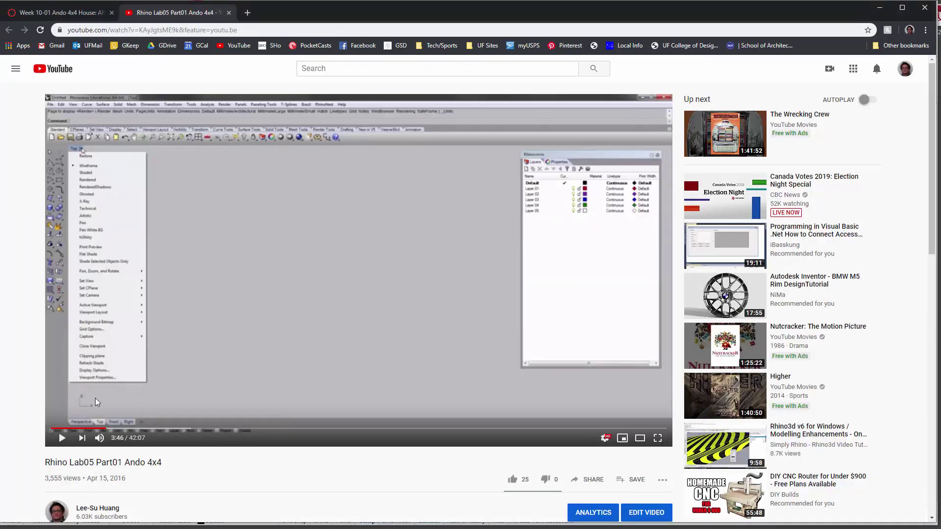
scroll(88, 431, down, 1)
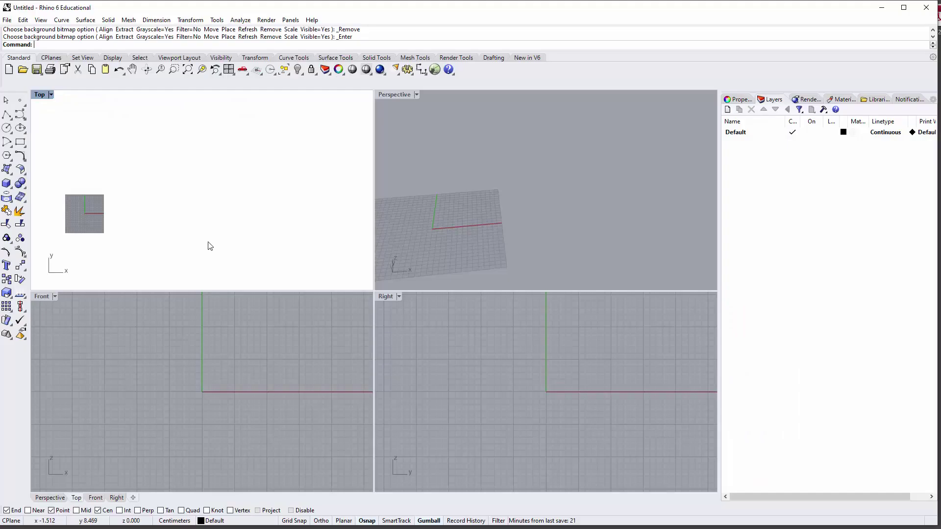
Switch to Rhino, maximize the Top viewport and place 4x4_house_Tadao_Ando_Plans as a background bitmap beside the grid.
double_click(47, 97)
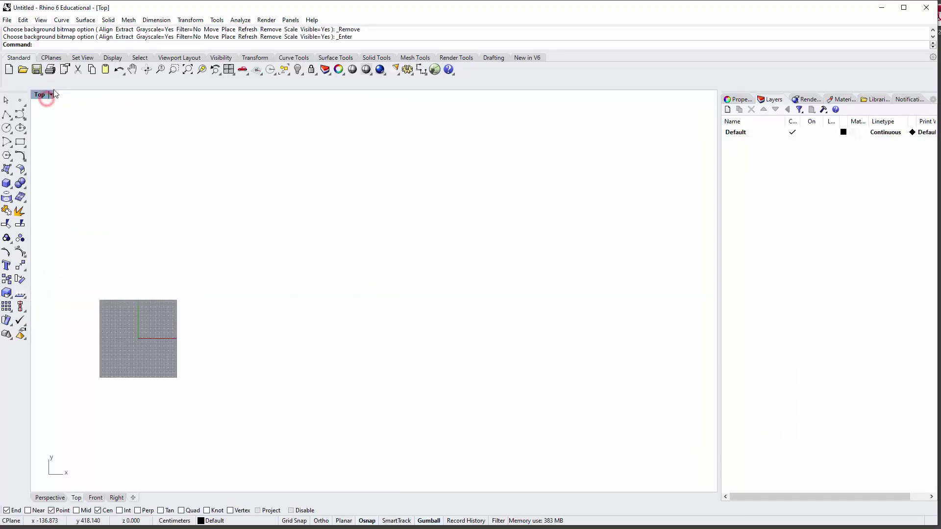
click(44, 96)
mouse_move(123, 368)
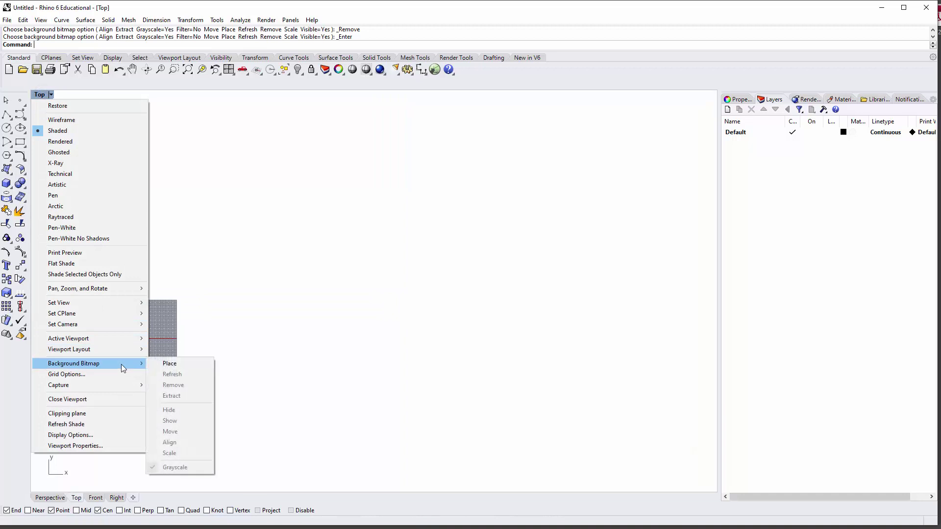
click(184, 365)
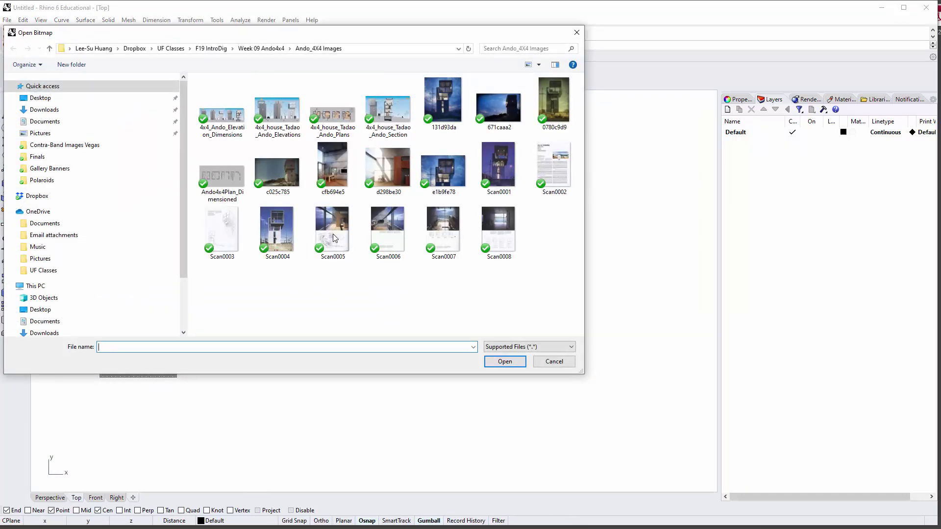
click(329, 118)
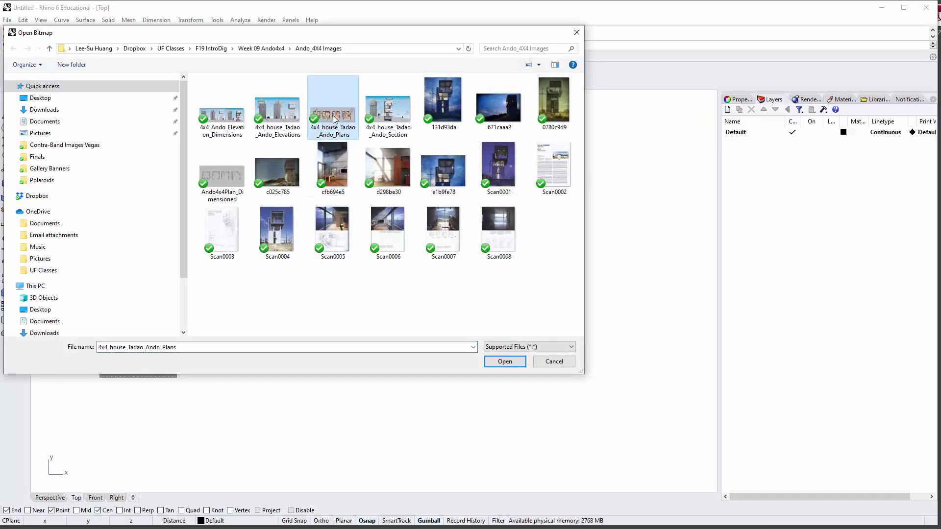
double_click(333, 119)
click(193, 330)
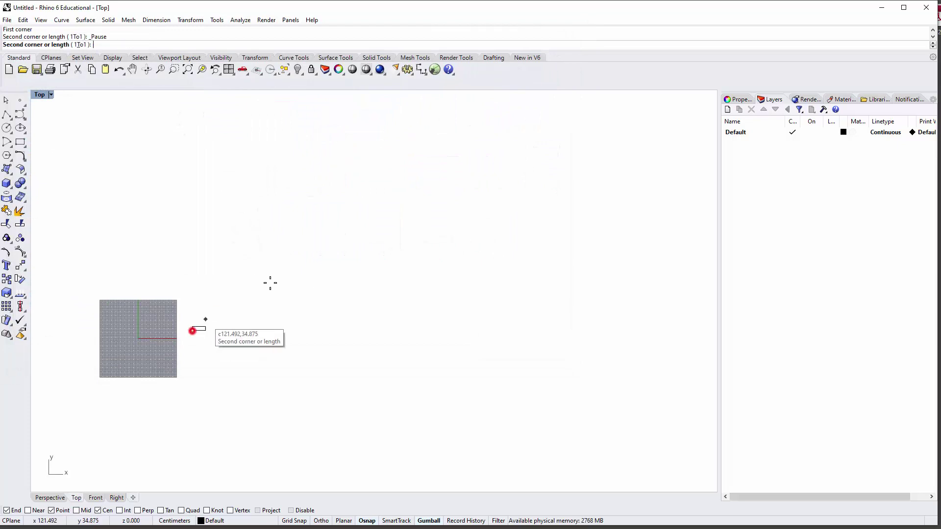
click(505, 204)
Examine the placed grayscale background plans up close and at overall scale.
right_drag(416, 291, 455, 303)
scroll(289, 278, up, 6)
right_drag(381, 286, 297, 280)
scroll(297, 279, down, 6)
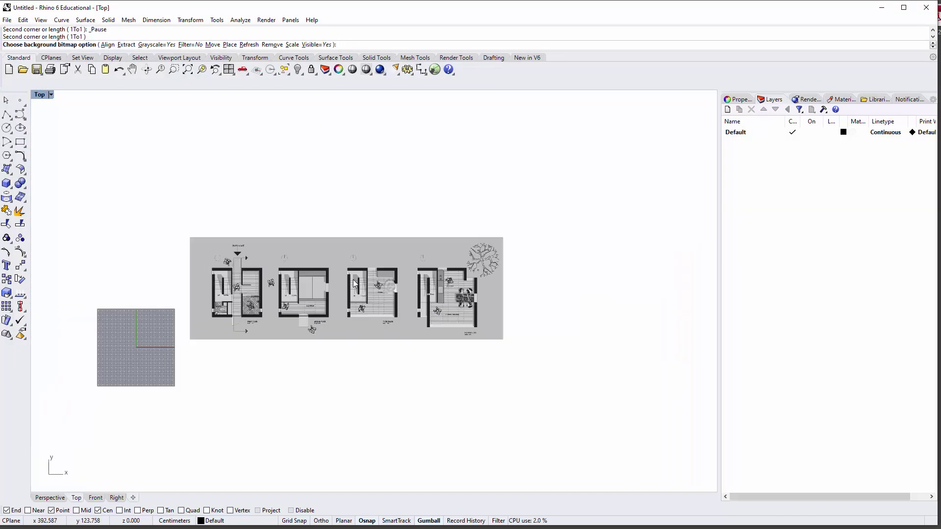
click(349, 279)
mouse_move(291, 218)
right_down()
mouse_move(330, 229)
mouse_move(293, 226)
right_up()
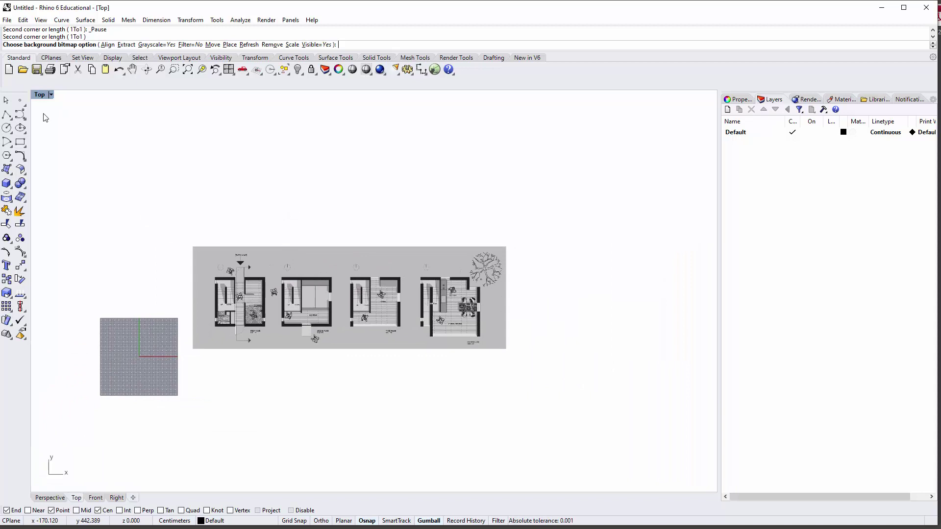
double_click(43, 96)
right_drag(551, 199, 433, 216)
scroll(525, 236, down, 7)
right_drag(114, 138, 58, 104)
double_click(43, 95)
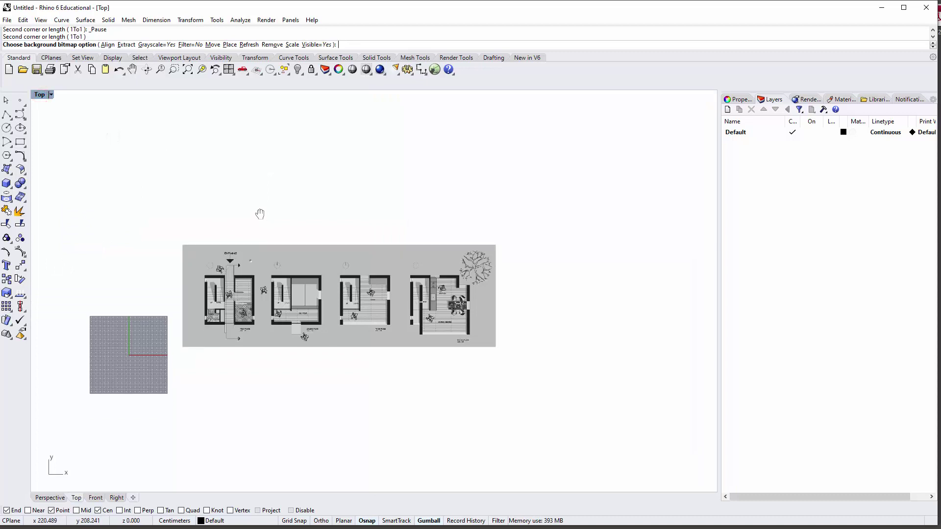
scroll(302, 261, up, 3)
scroll(301, 261, down, 2)
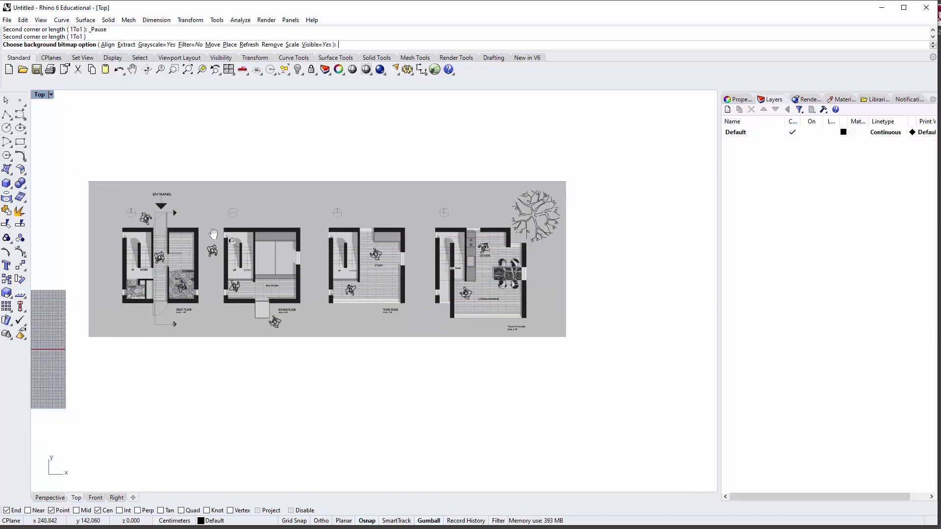
right_drag(179, 195, 251, 223)
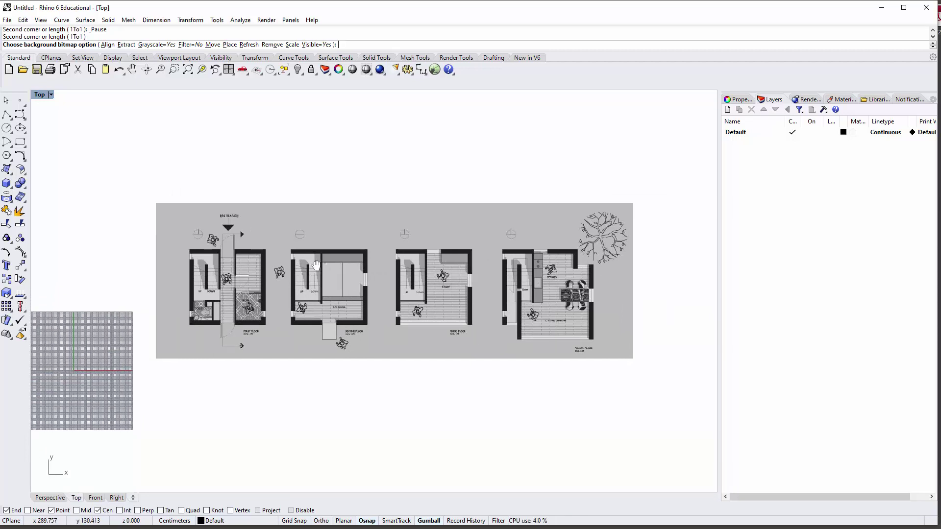
scroll(199, 245, down, 2)
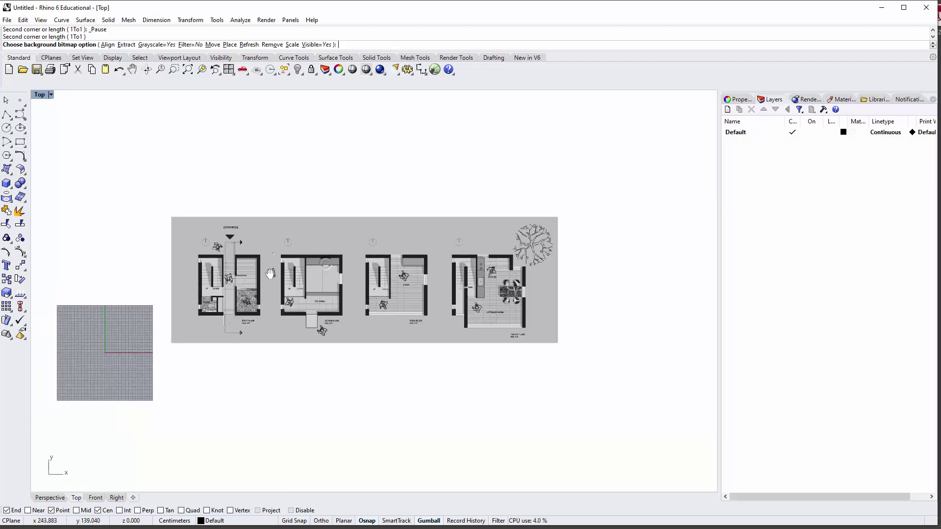
Review the Top viewport's background bitmap options and end the bitmap command.
click(42, 96)
mouse_move(113, 368)
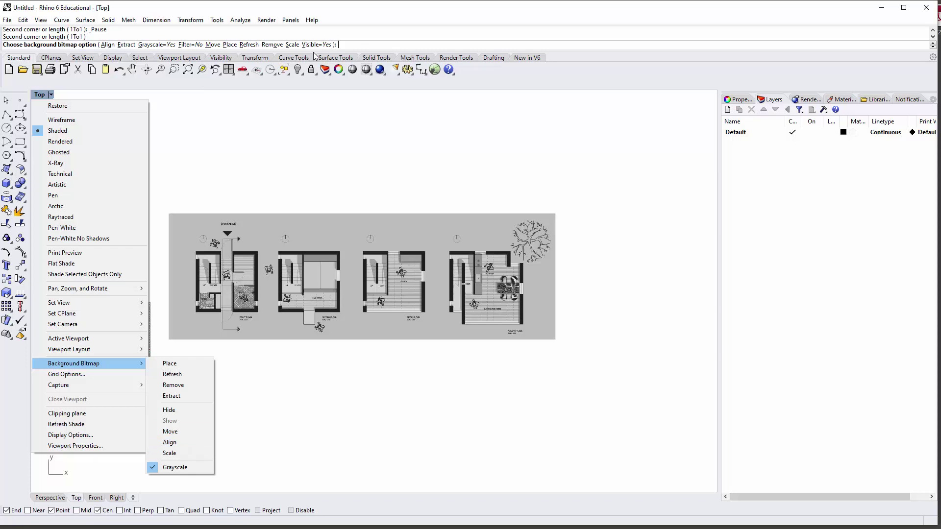
click(363, 169)
right_drag(347, 182, 352, 192)
key(Return)
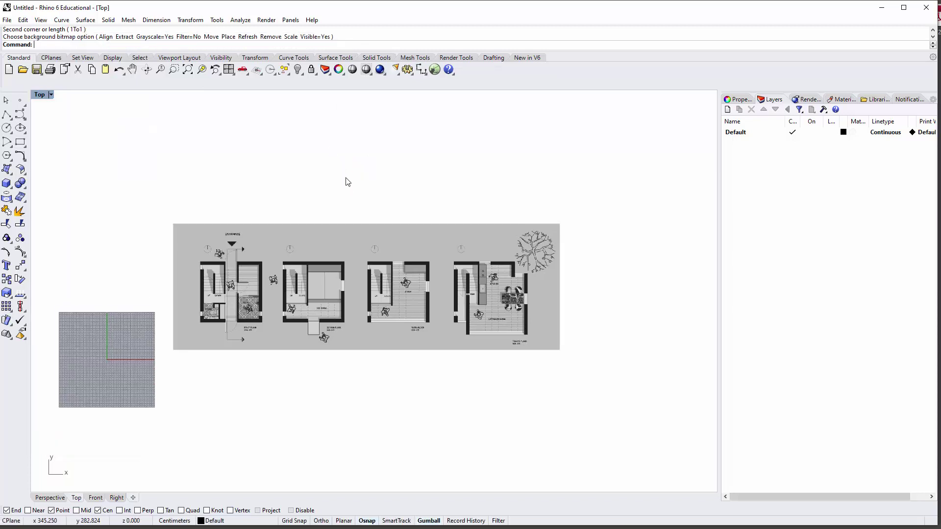
Insert 4x4_house_Tadao_Ando_Plans with the Picture command, placing it larger and above the background bitmap.
scroll(297, 275, down, 3)
right_drag(300, 290, 247, 334)
scroll(242, 300, up, 2)
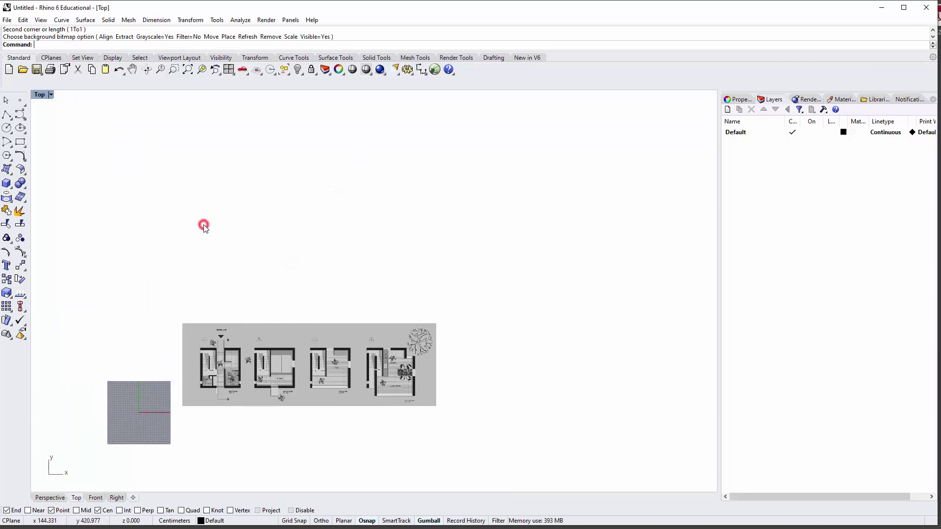
text(Pictr)
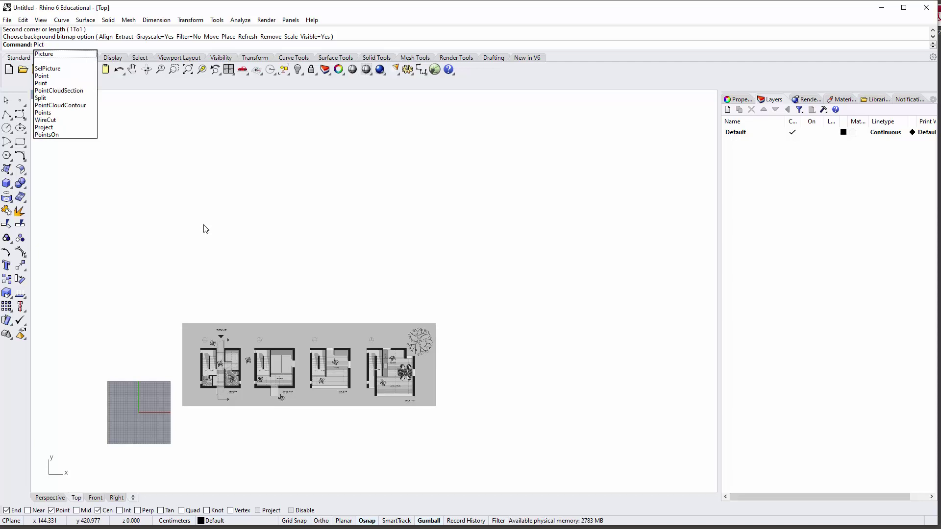
click(75, 54)
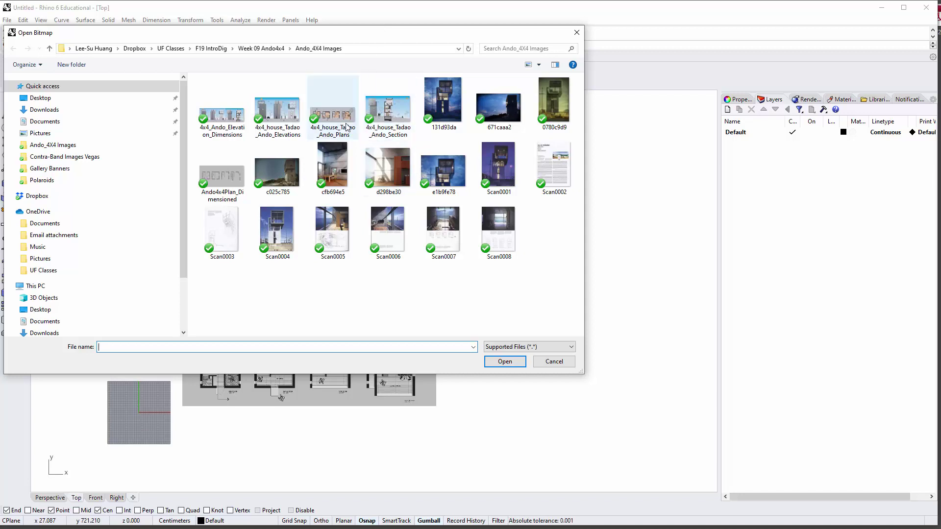
double_click(332, 115)
click(185, 301)
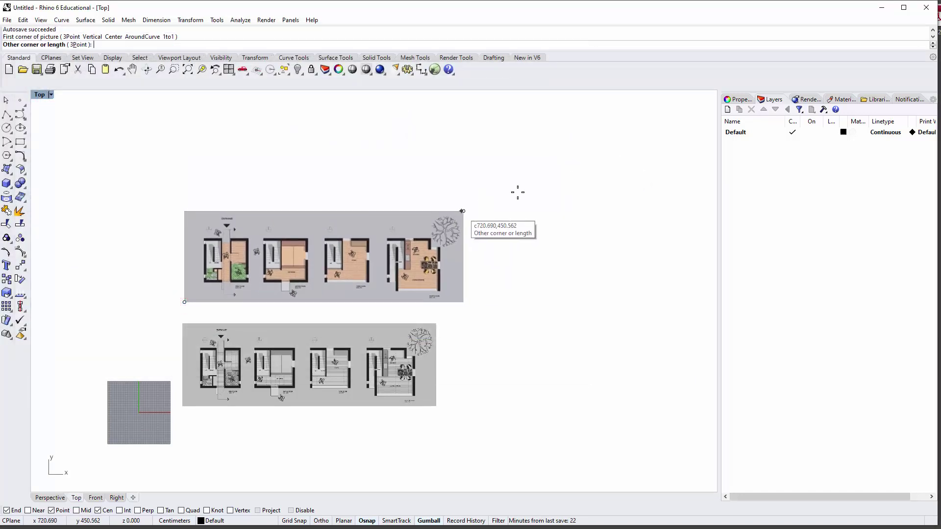
click(646, 152)
right_drag(376, 210, 368, 224)
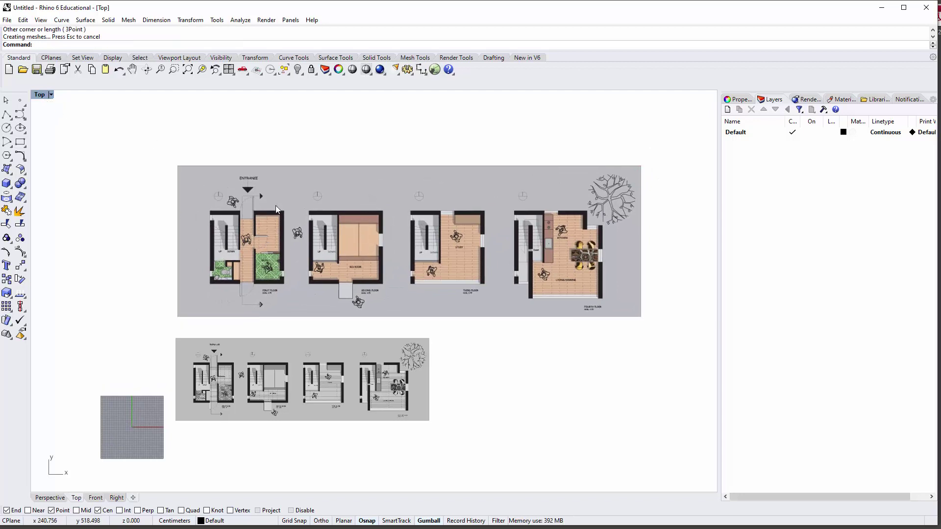
Select the inserted color plan picture and inspect its object properties.
right_drag(334, 243, 347, 319)
click(324, 255)
scroll(323, 257, down, 4)
scroll(348, 319, up, 2)
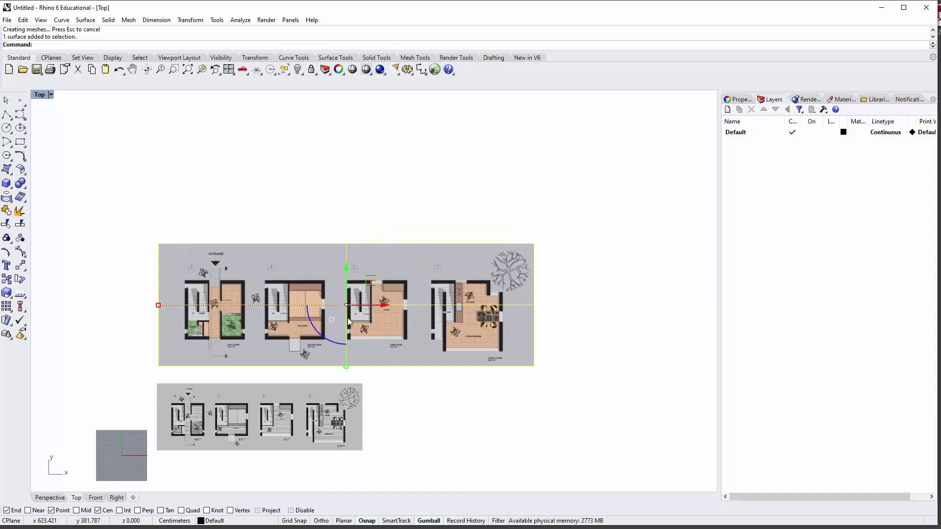
click(742, 100)
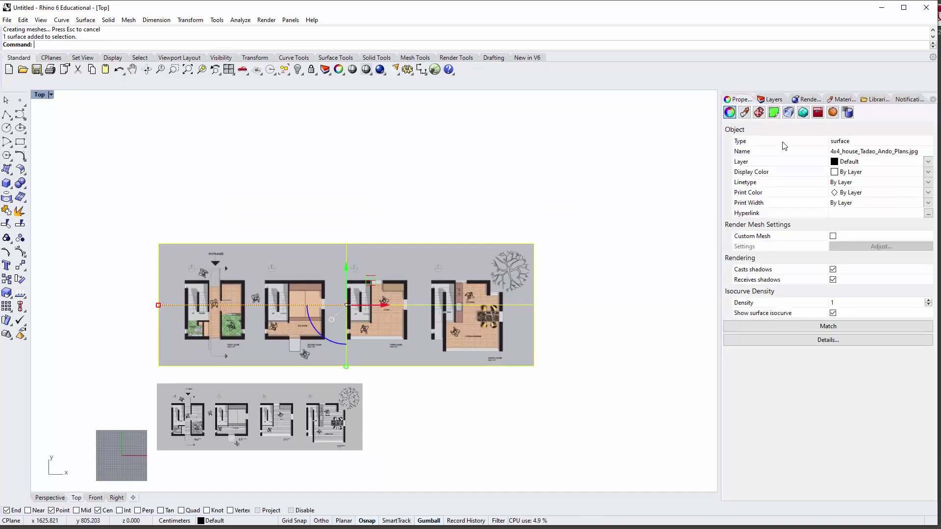
mouse_move(300, 232)
right_down()
mouse_move(284, 248)
mouse_move(294, 219)
right_up()
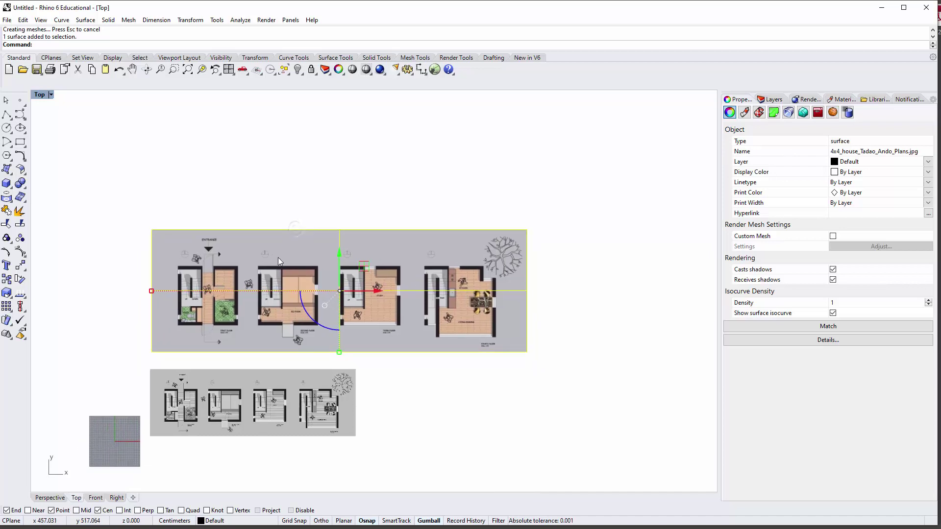
Move the color plan picture freely, leave it just above the grayscale bitmap with the layer list open, and deselect it.
drag(274, 259, 286, 241)
drag(255, 240, 255, 186)
click(277, 120)
click(290, 178)
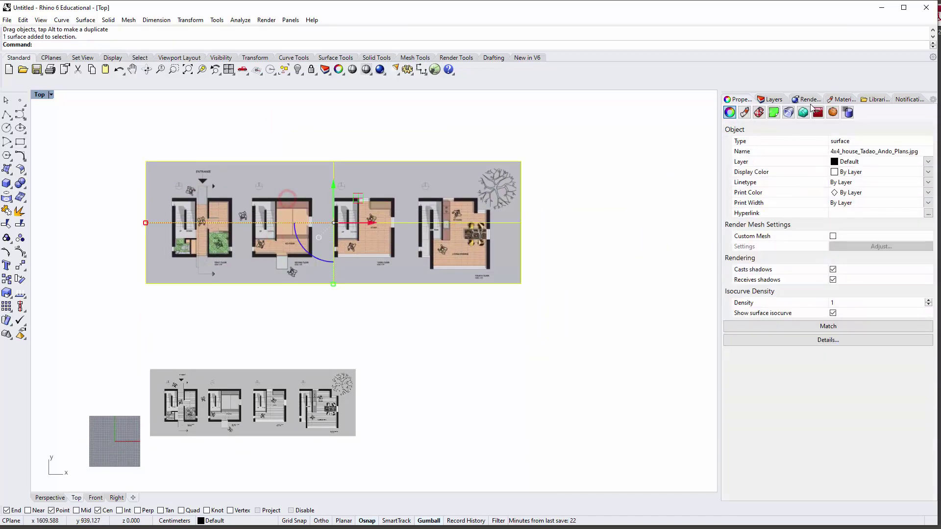
click(771, 99)
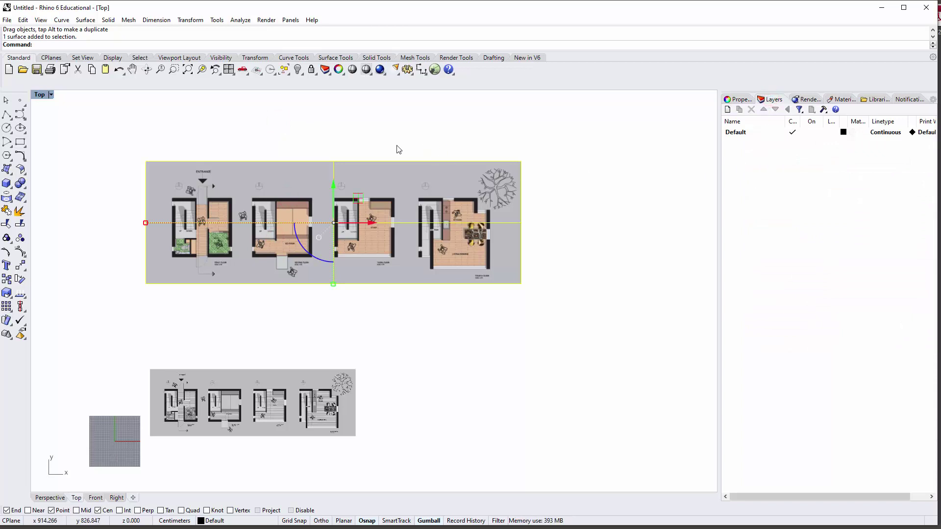
drag(370, 200, 370, 219)
click(358, 144)
drag(249, 225, 262, 243)
click(286, 178)
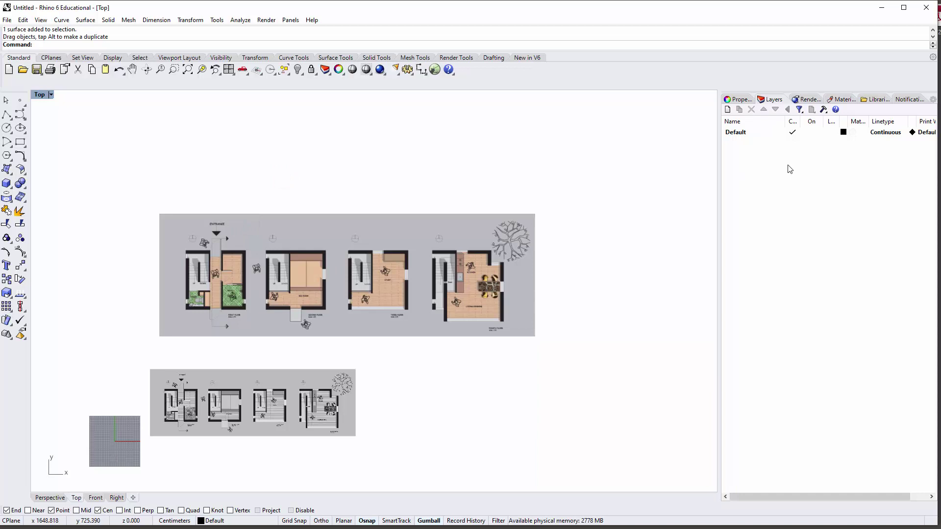
Create a new layer named Trace Plans.
click(727, 110)
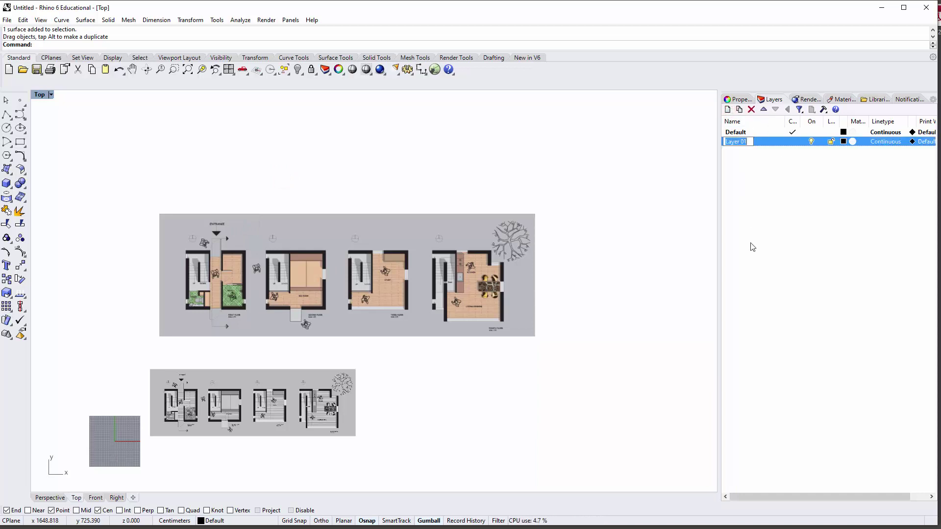
text(Plans)
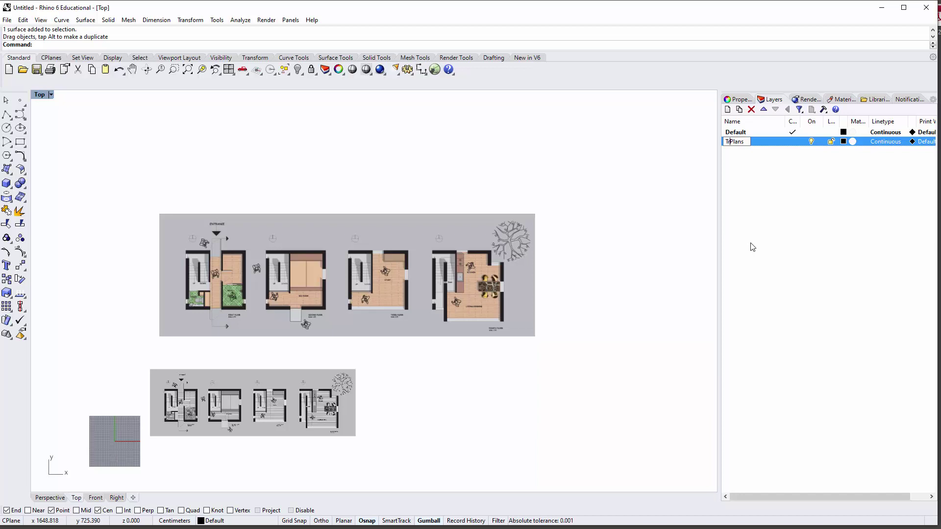
click(749, 242)
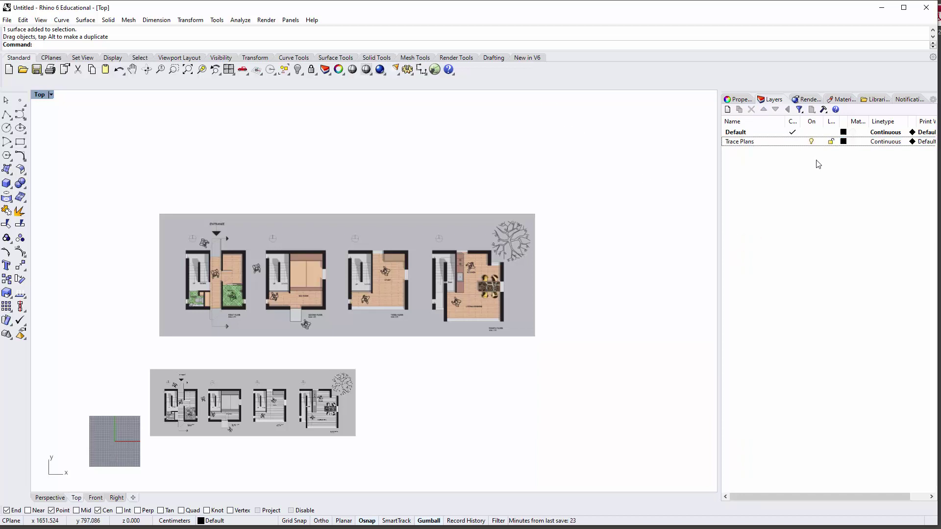
Make the Trace Plans layer current and restore Default as the current layer.
click(792, 141)
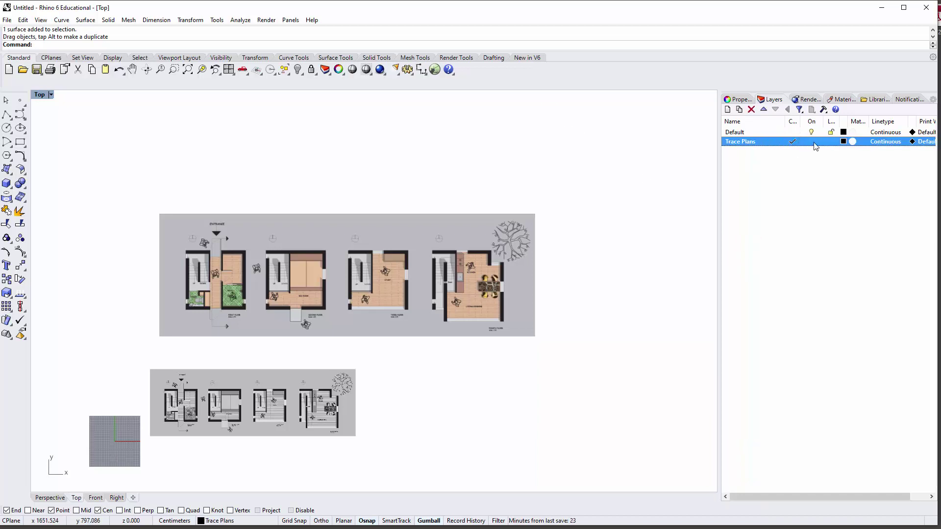
click(780, 133)
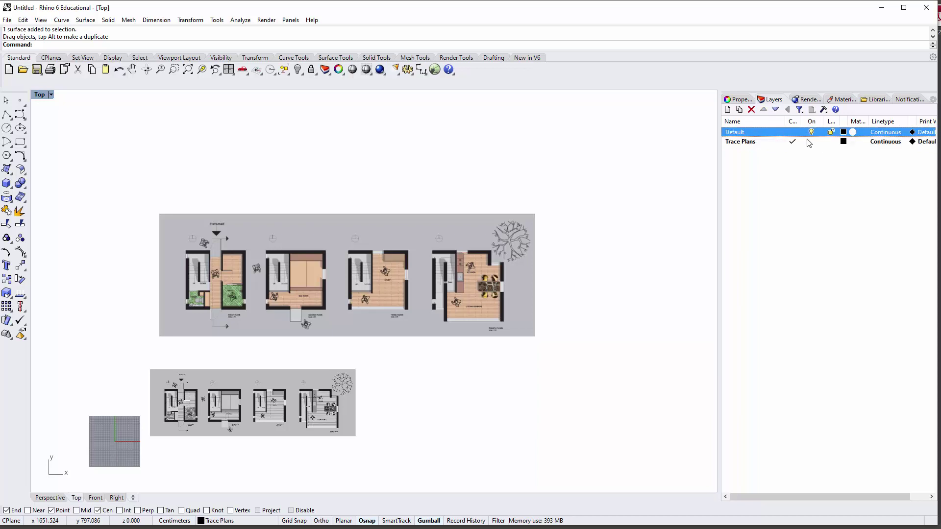
double_click(780, 134)
click(622, 163)
Move the color plan picture freely by about 22 cm, slightly farther above the grayscale bitmap, and deselect it.
right_drag(276, 250, 299, 232)
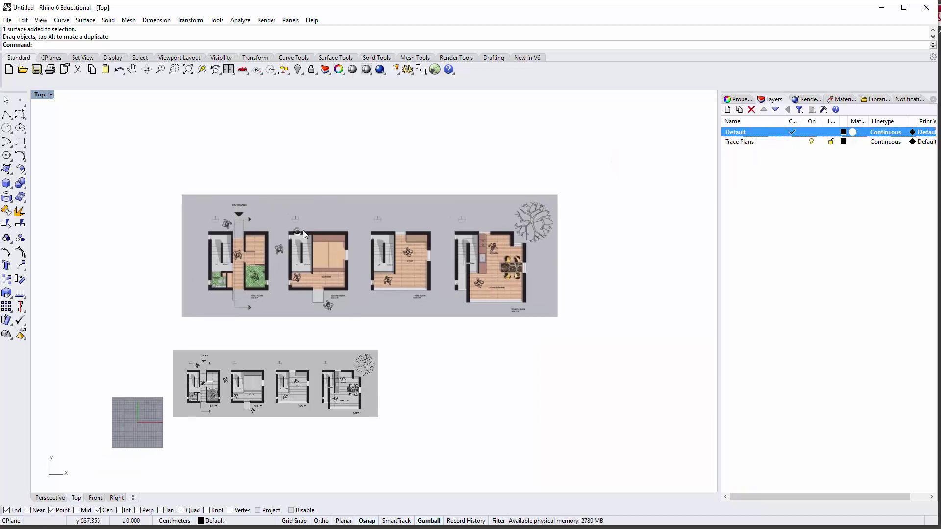
click(299, 231)
drag(346, 228, 349, 220)
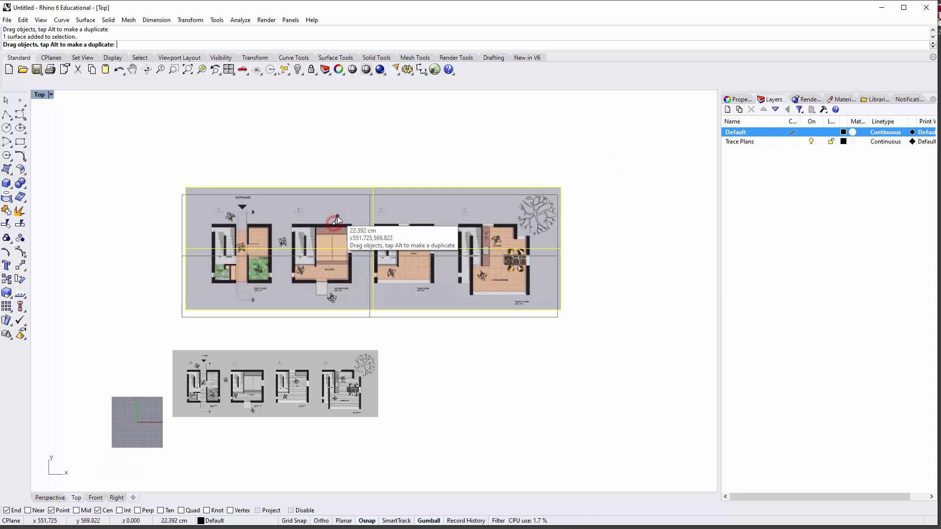
click(323, 154)
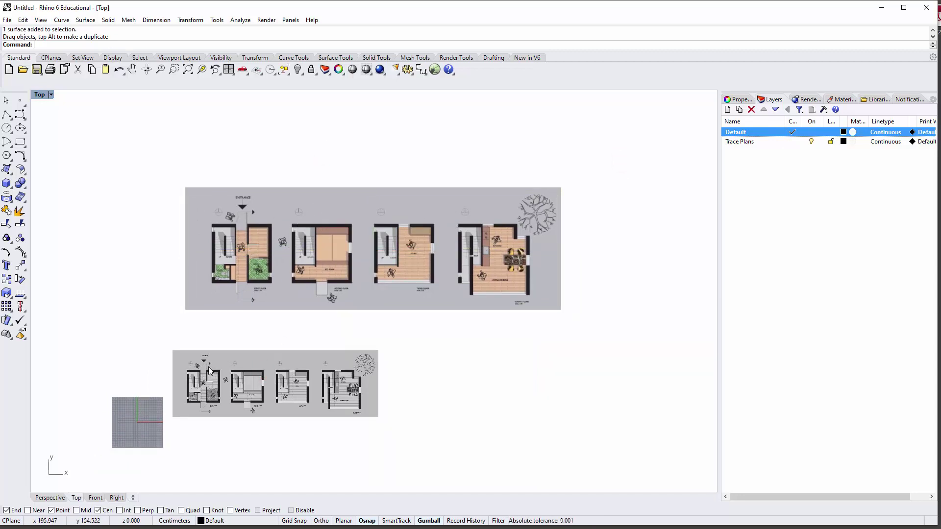
right_drag(209, 368, 235, 343)
click(39, 95)
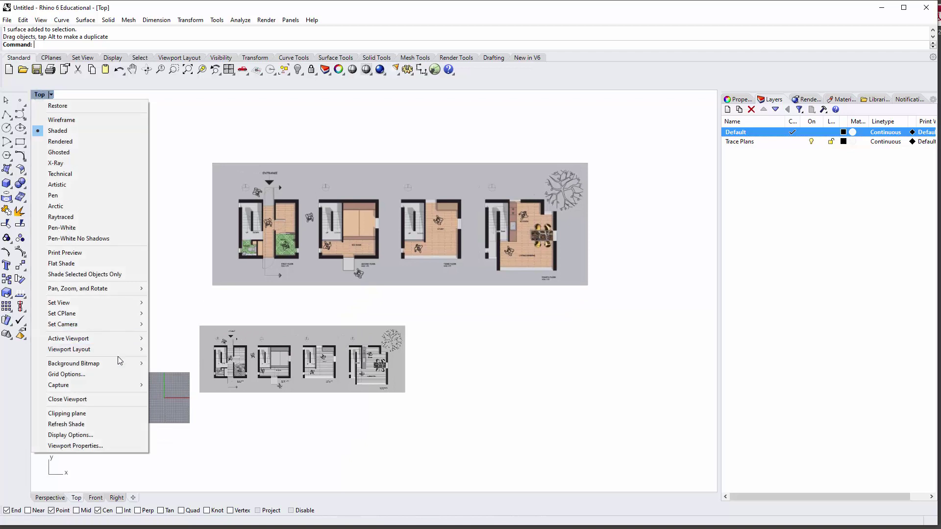
mouse_move(120, 365)
click(353, 320)
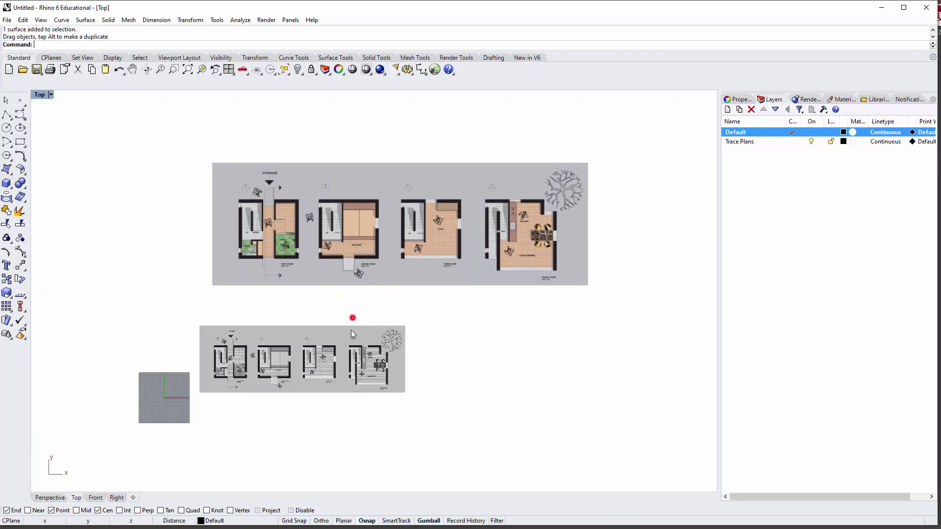
right_drag(353, 320, 325, 332)
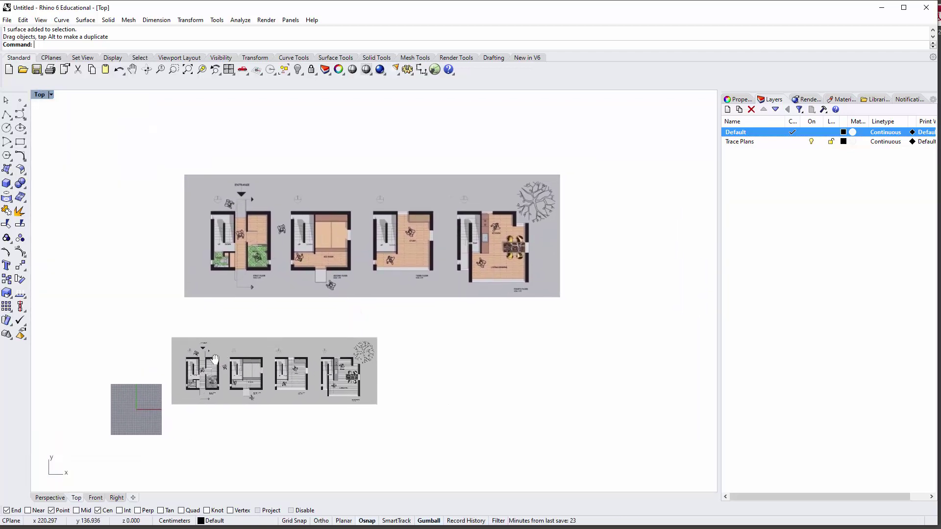
right_drag(215, 359, 209, 355)
click(246, 208)
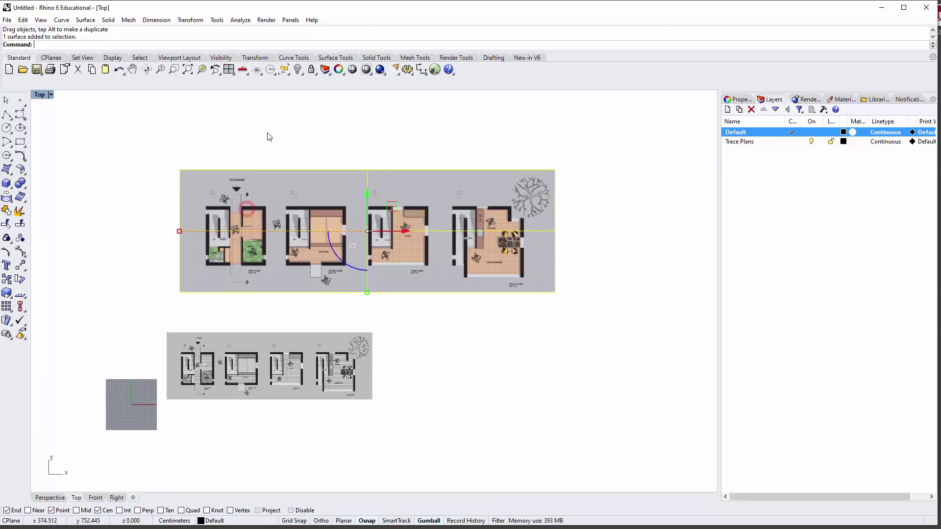
click(267, 133)
click(282, 228)
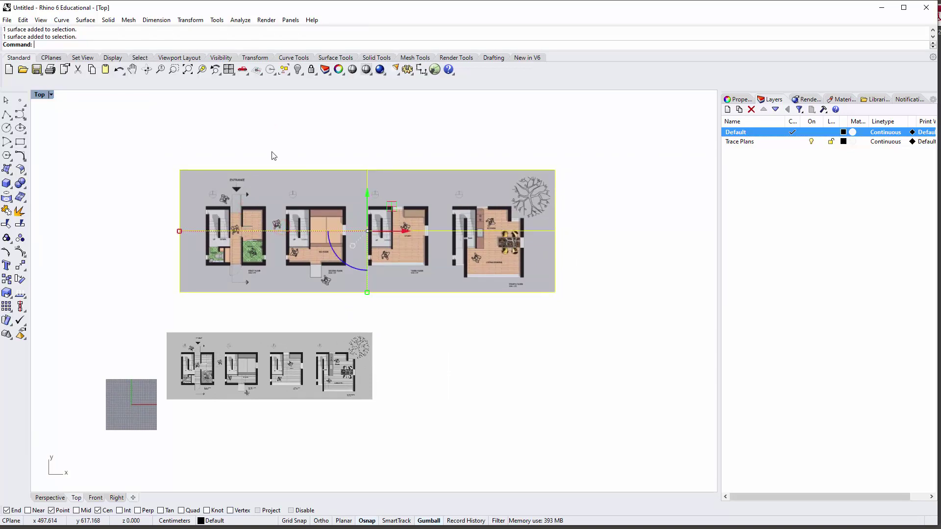
Show all four viewports, set the Perspective viewport's display mode to Shaded, and deselect the color plan picture.
double_click(44, 95)
right_drag(572, 166, 669, 156)
scroll(673, 151, up, 6)
right_drag(583, 149, 559, 167)
click(384, 95)
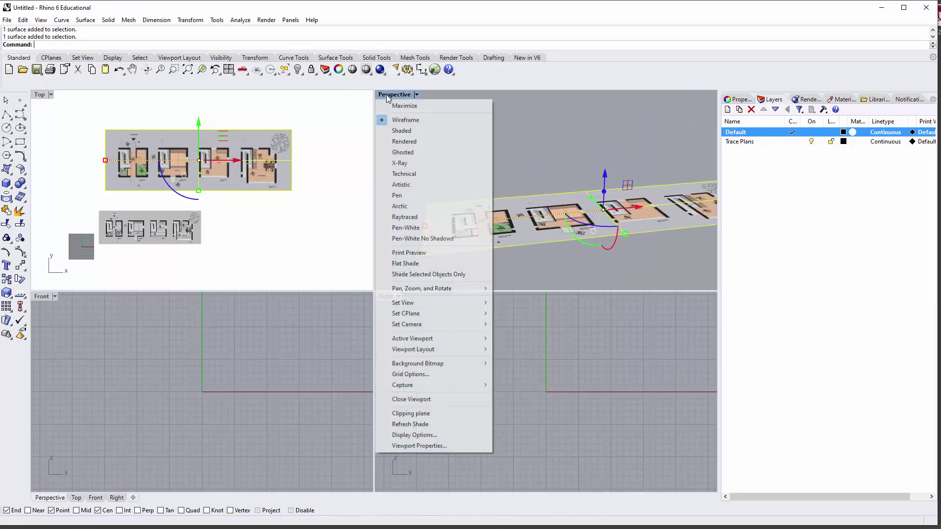
click(432, 134)
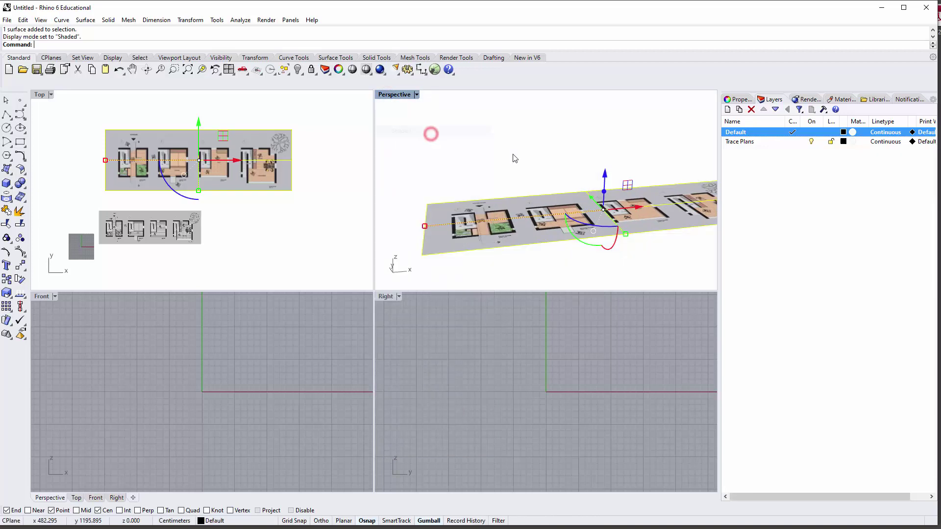
click(513, 154)
mouse_move(507, 168)
right_down()
mouse_move(495, 183)
mouse_move(488, 173)
right_up()
Switch the Perspective viewport's display mode to Wireframe, Ghosted and Arctic in turn.
click(391, 96)
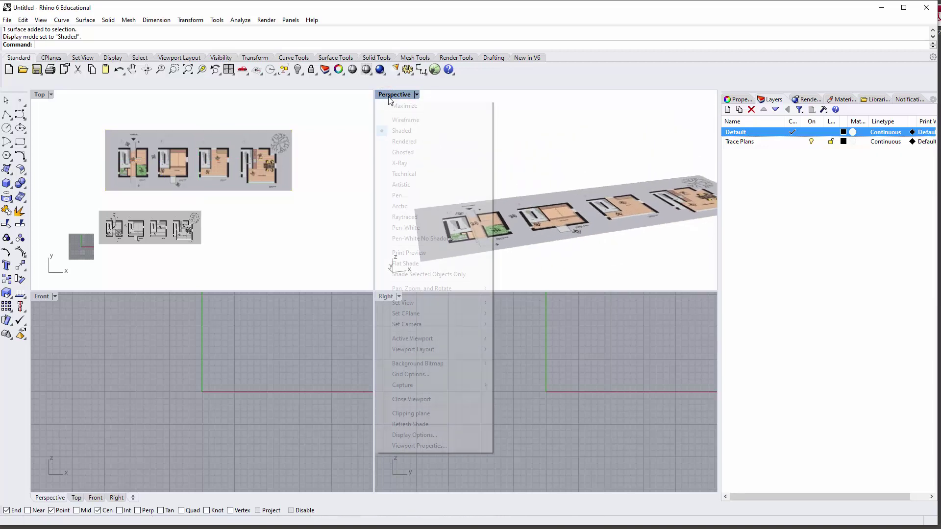
click(399, 120)
click(391, 97)
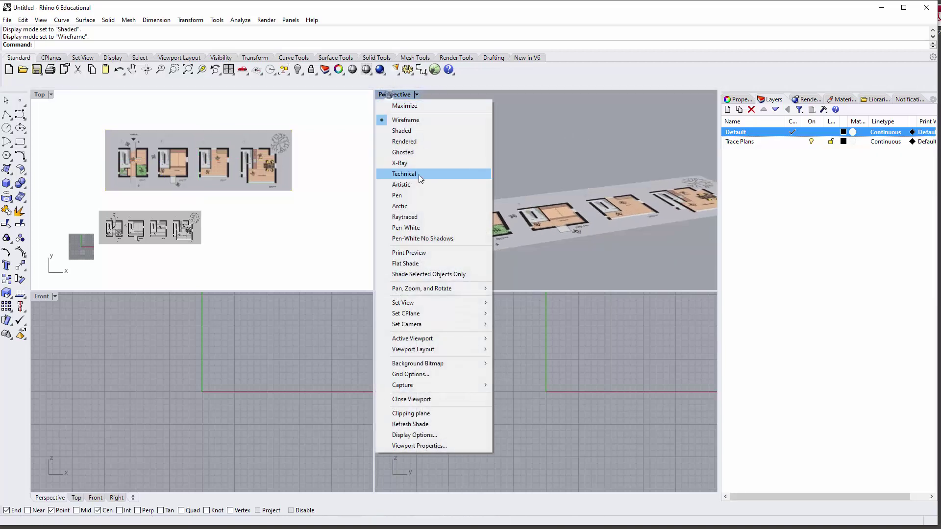
click(415, 153)
click(392, 95)
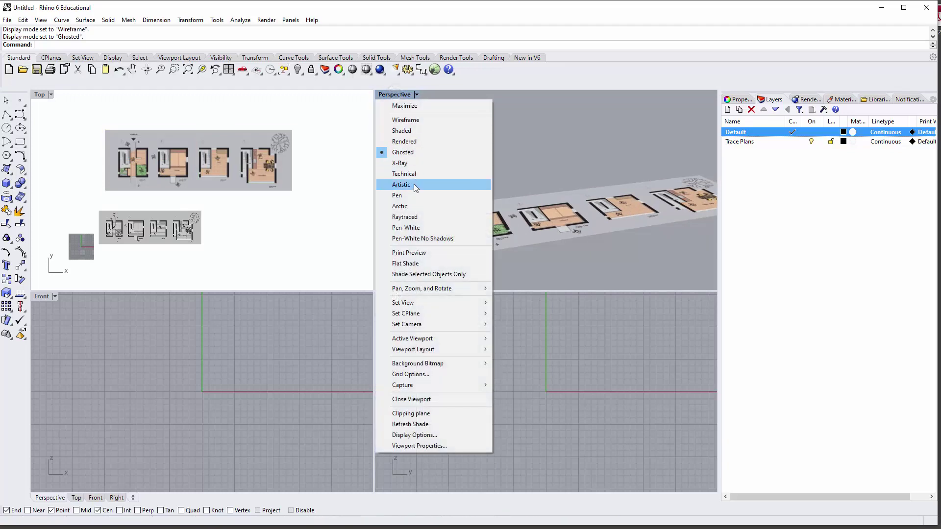
click(410, 206)
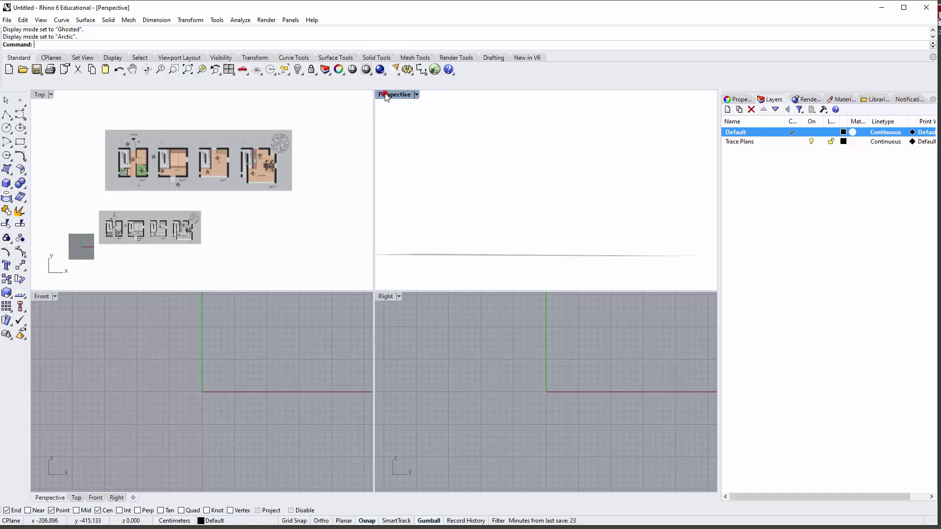
Maximize the Perspective viewport and set its display mode to Rendered to view the color plan picture.
double_click(387, 95)
right_drag(358, 153, 309, 299)
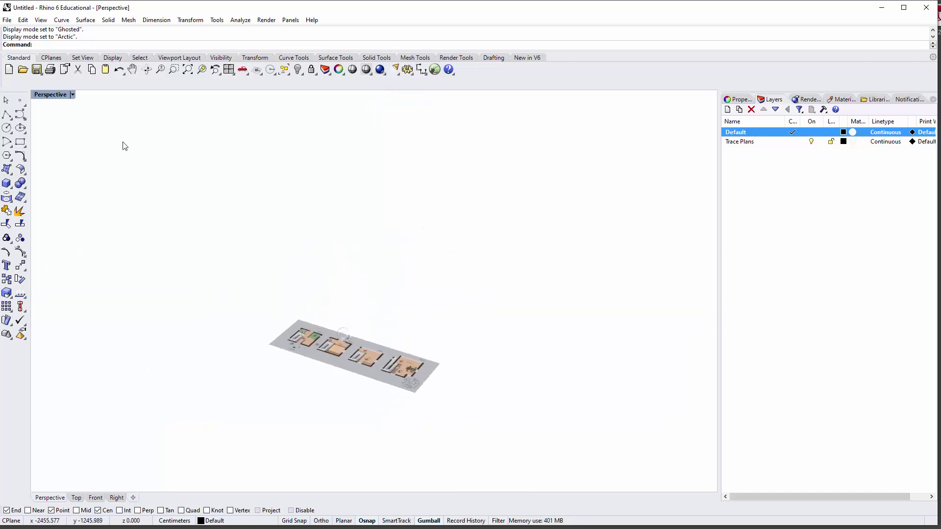
click(52, 94)
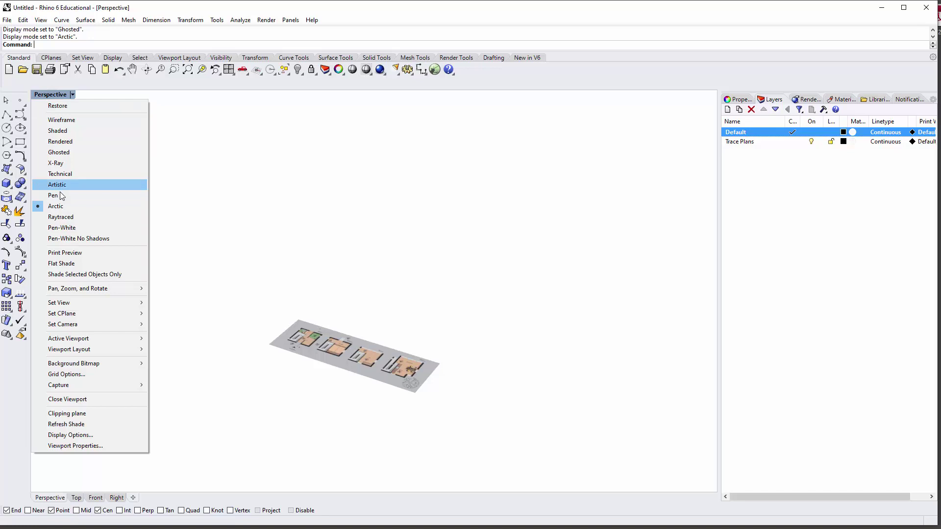
click(64, 141)
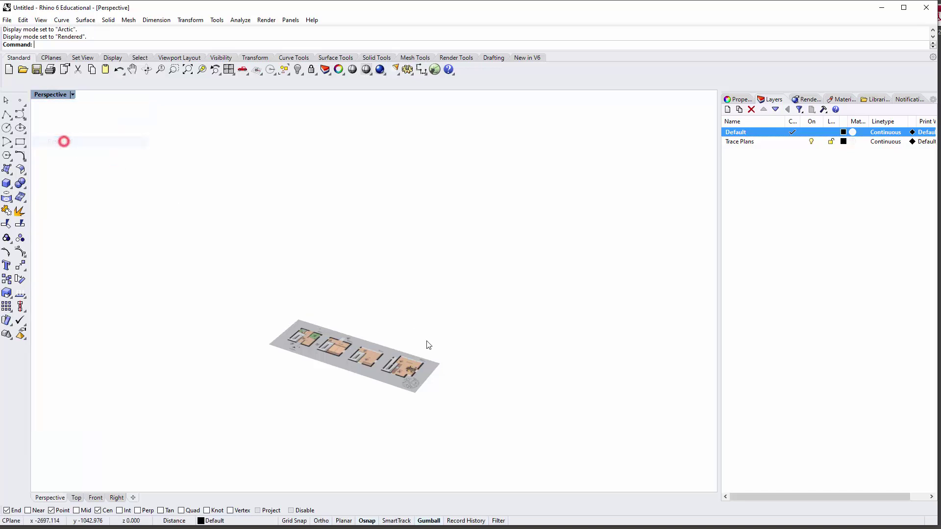
right_drag(340, 369, 478, 236)
scroll(324, 232, up, 11)
right_drag(327, 282, 335, 249)
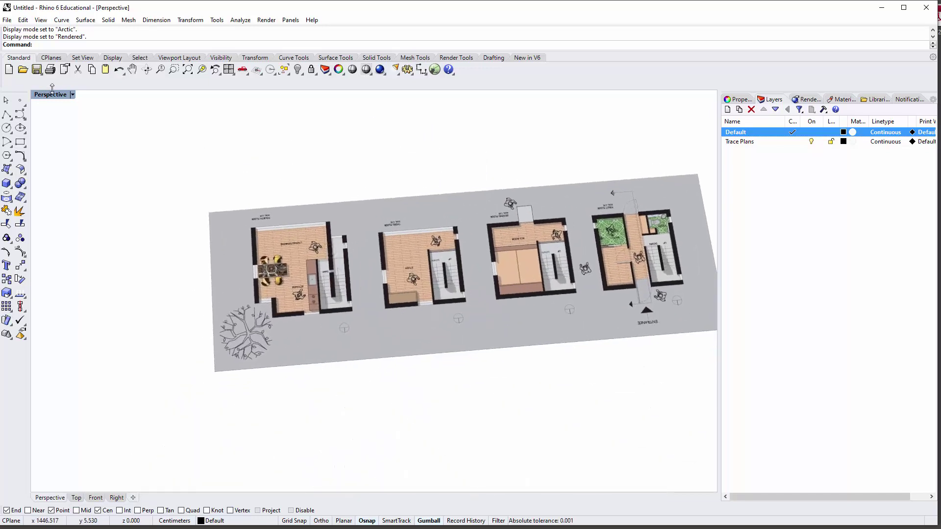
Restore the four-viewport layout and maximize the Top viewport.
double_click(46, 96)
double_click(45, 96)
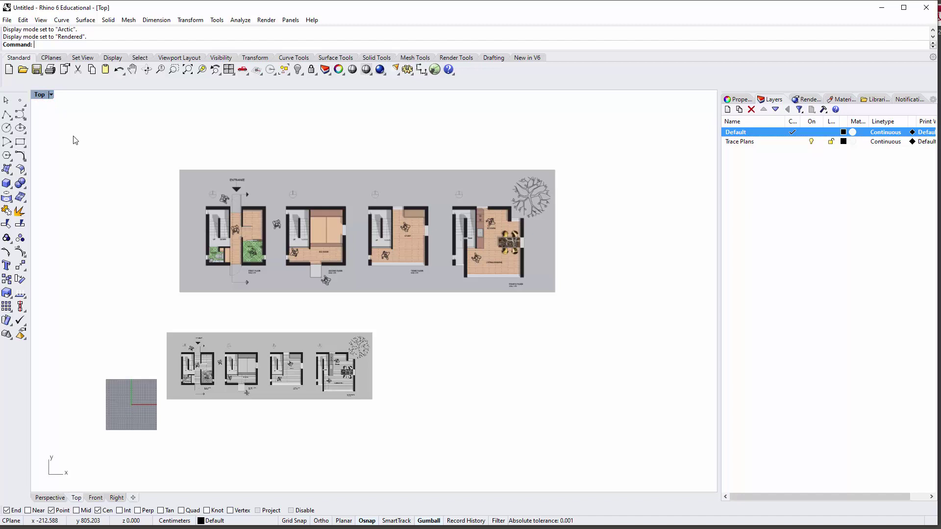
right_drag(75, 141, 96, 163)
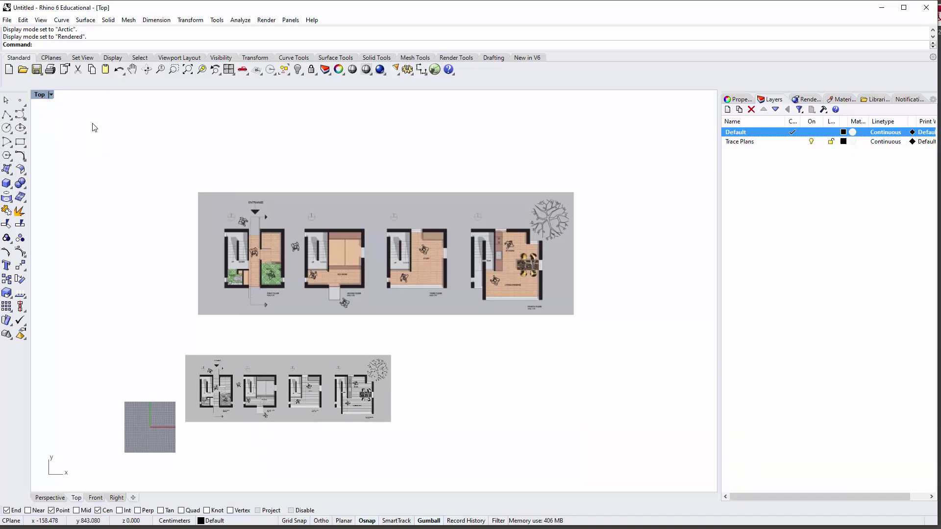
Draw a vertical polyline with Ortho on between the first and second floor plans, extending beyond both edges of the color picture.
text(polyline)
key(Return)
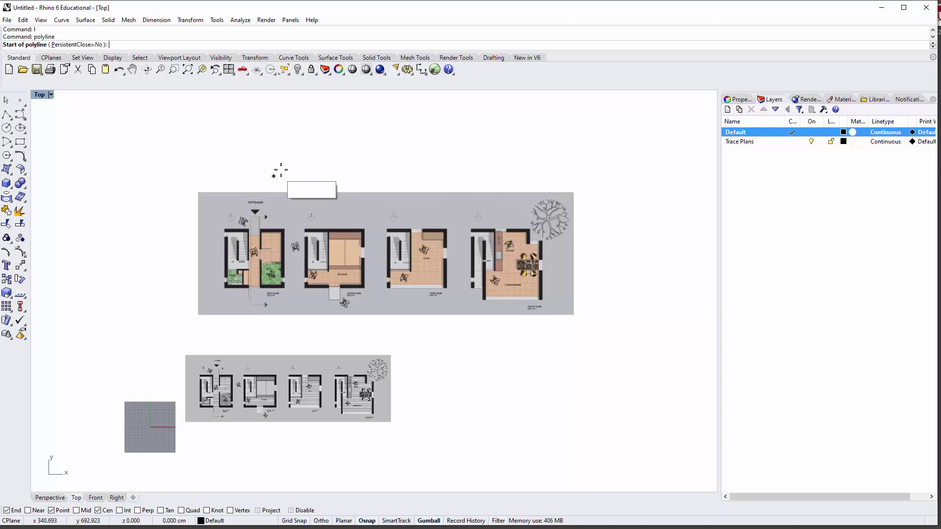
click(295, 168)
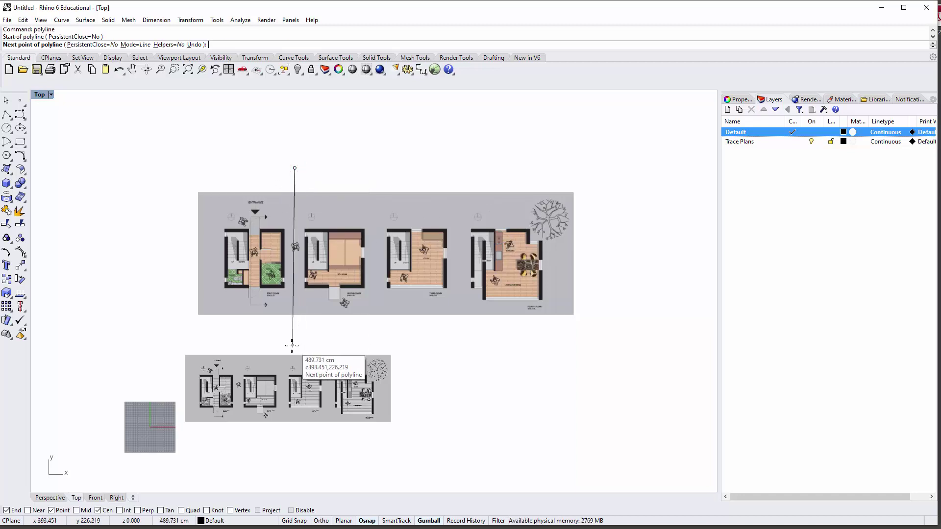
click(321, 521)
click(295, 334)
key(Return)
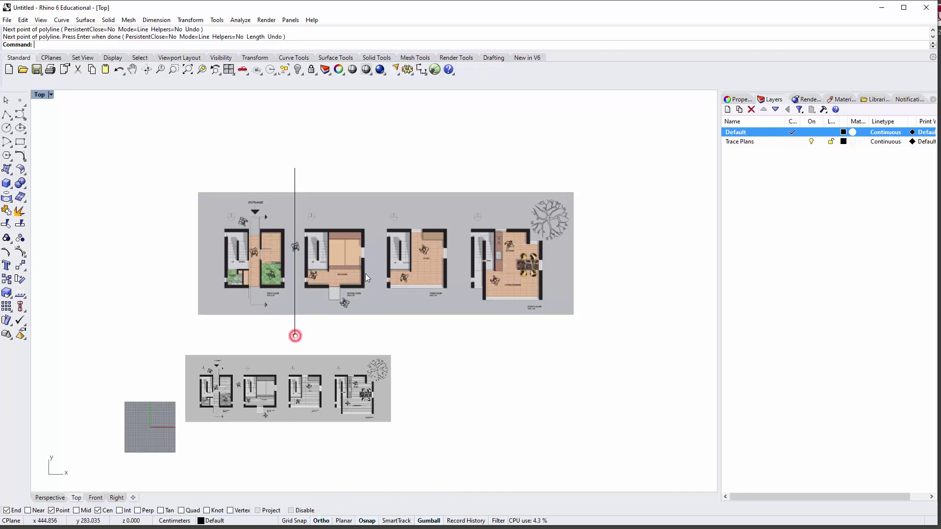
Draw two more vertical polylines across the color picture, between the second and third plans and, about 455 cm long, between the third and fourth.
key(Return)
click(375, 173)
click(375, 345)
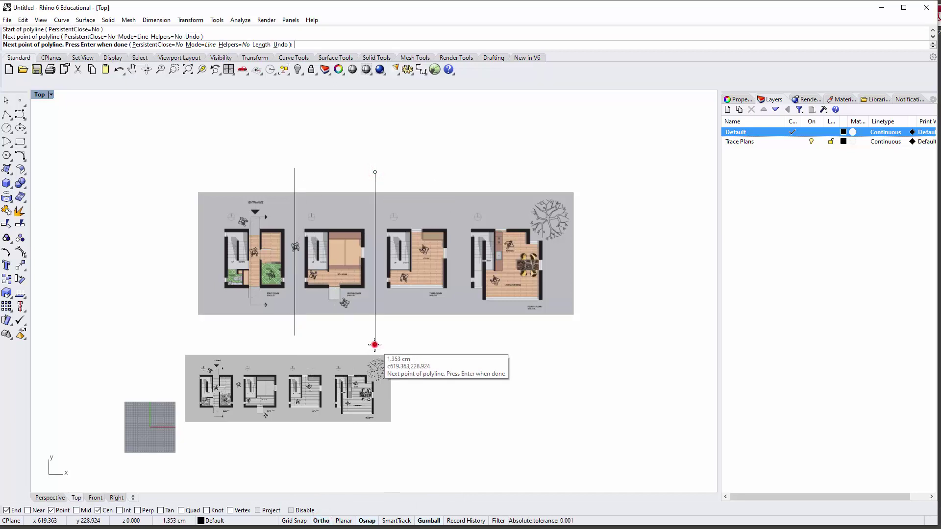
key(Return)
key(Return)
click(458, 177)
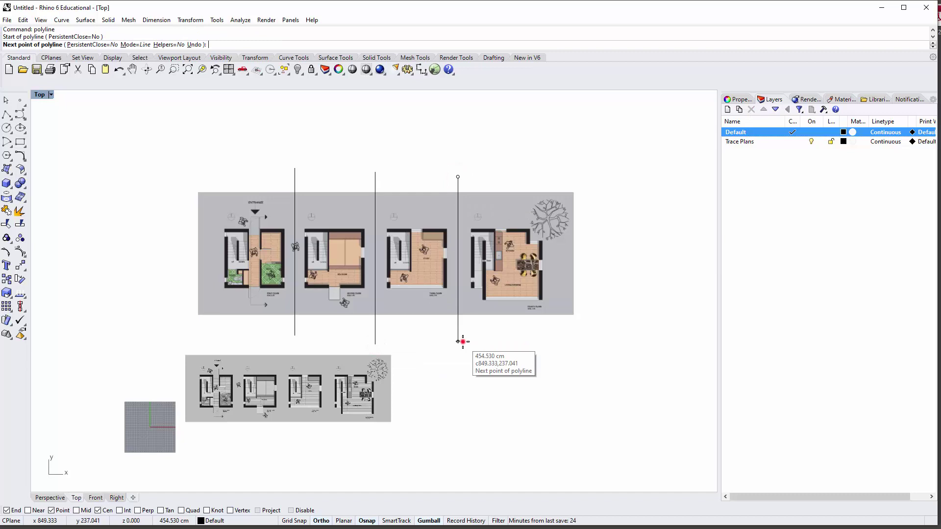
click(463, 342)
key(Return)
click(352, 223)
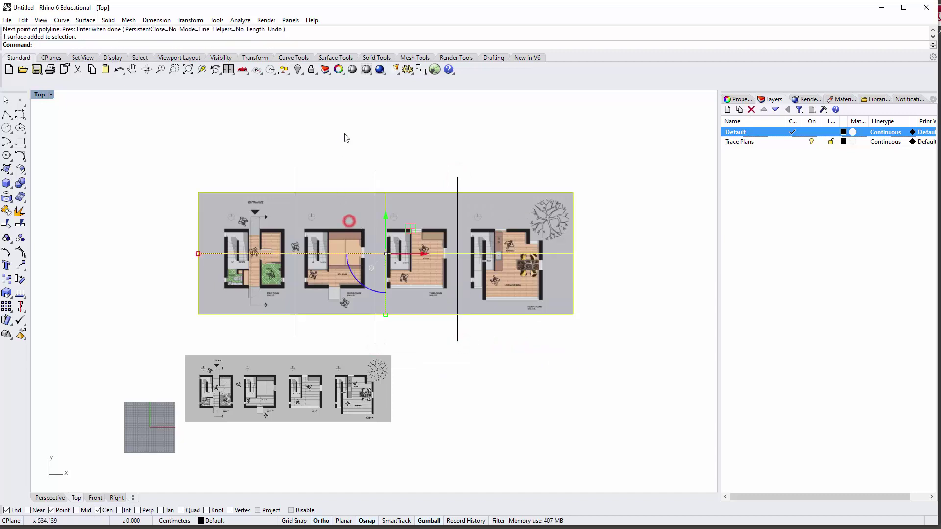
click(344, 134)
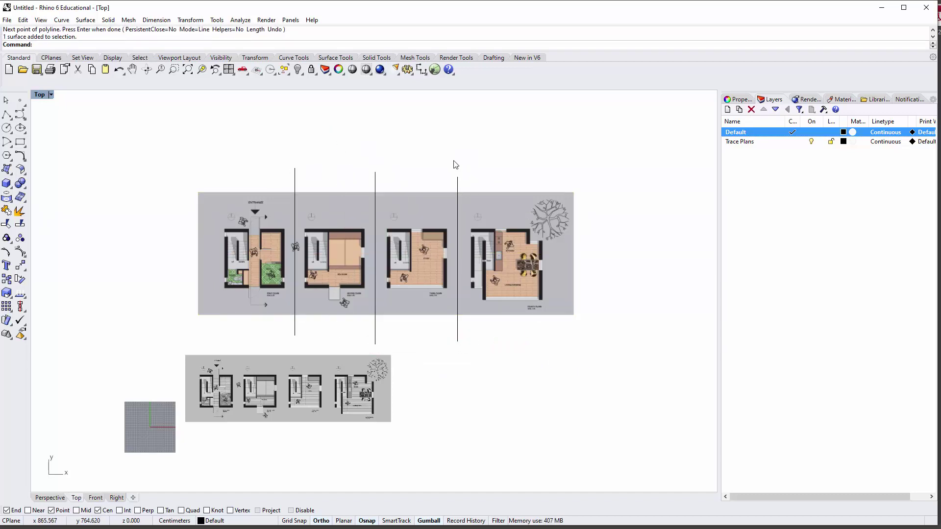
click(410, 218)
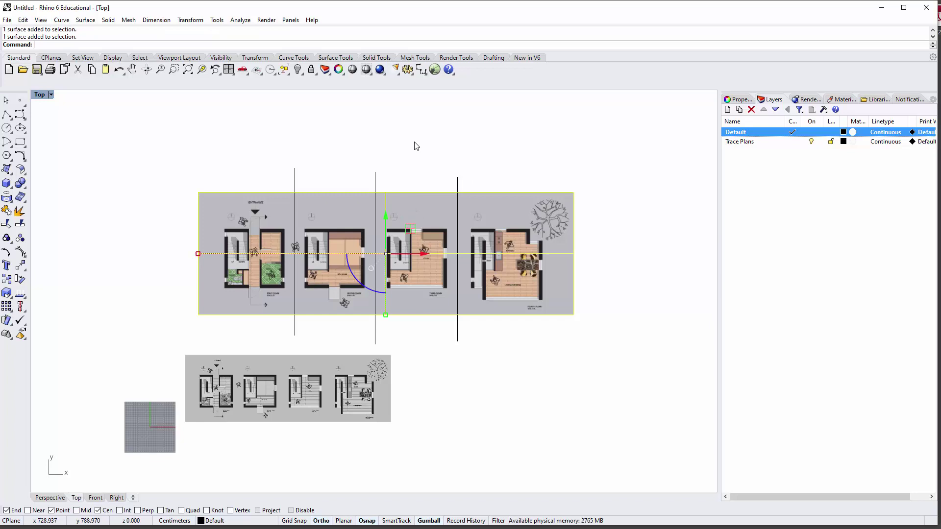
click(415, 143)
Split the color plan picture into separate floor plans, using the three vertical polylines as cutting objects.
text(Split)
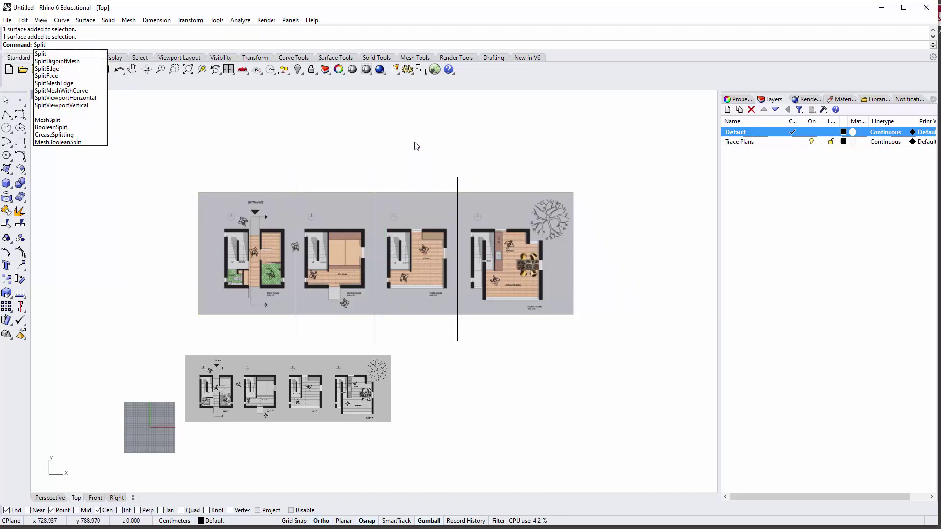
key(Return)
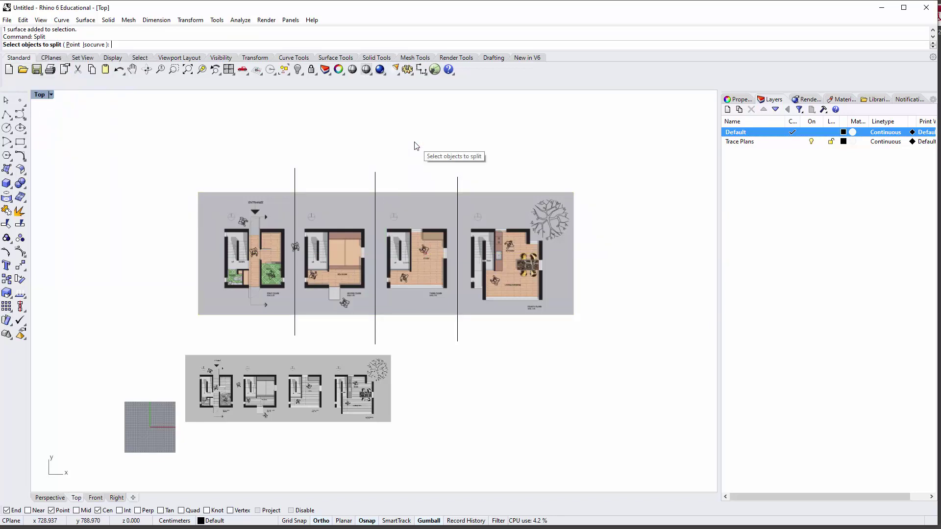
click(205, 206)
key(Return)
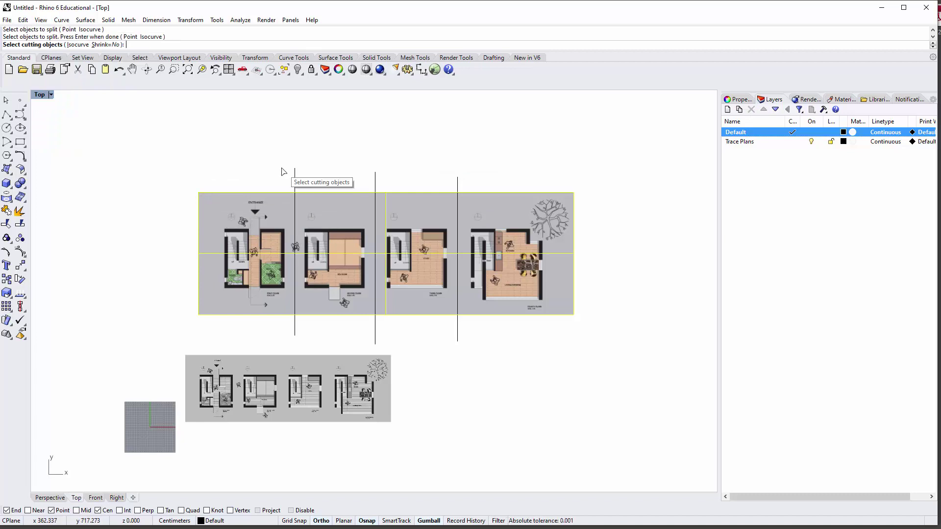
drag(269, 147, 524, 342)
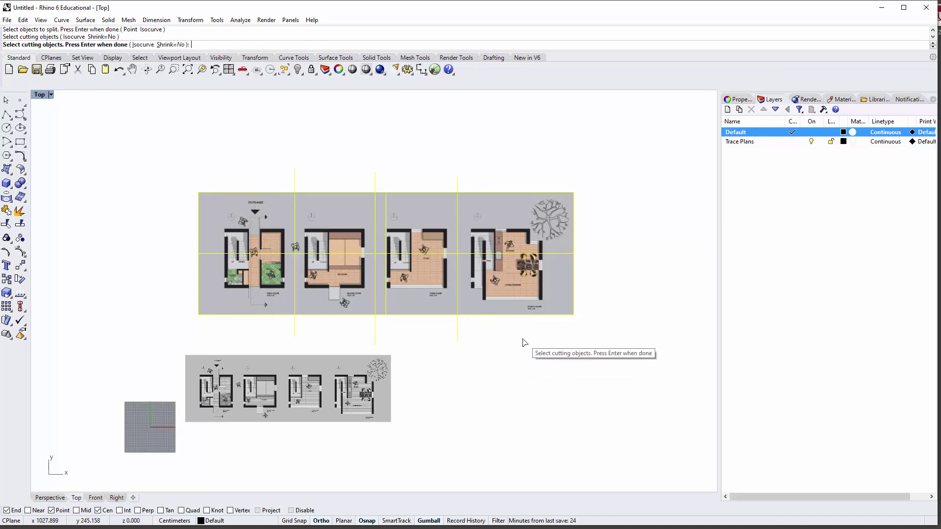
key(Return)
Spread the split plan pieces apart, moving the fourth plan right, the third and second up, and the first left.
drag(508, 202, 631, 196)
drag(422, 200, 500, 124)
drag(321, 222, 321, 145)
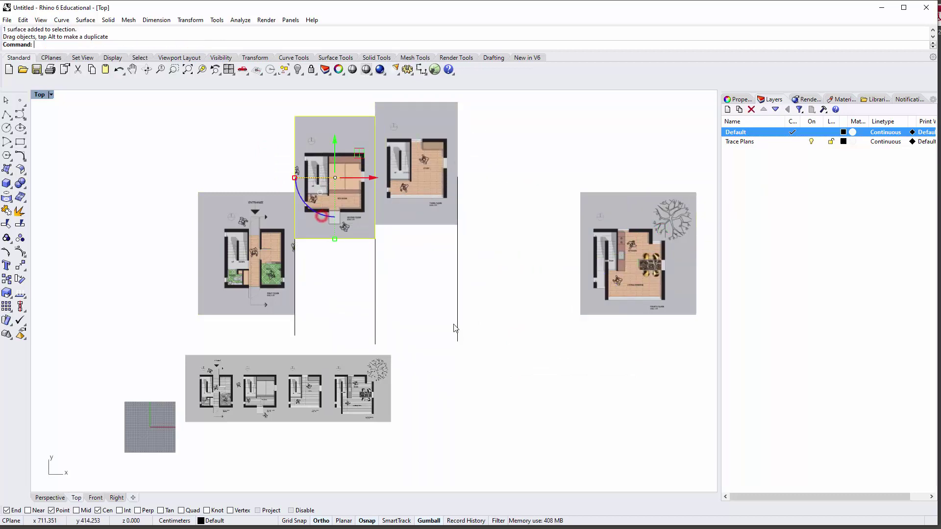
click(474, 346)
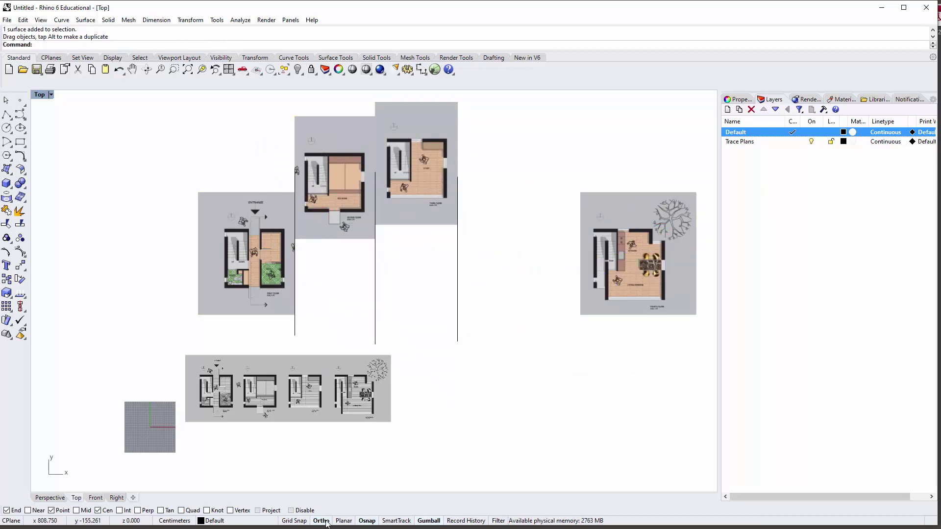
right_drag(505, 346, 474, 379)
drag(265, 270, 206, 266)
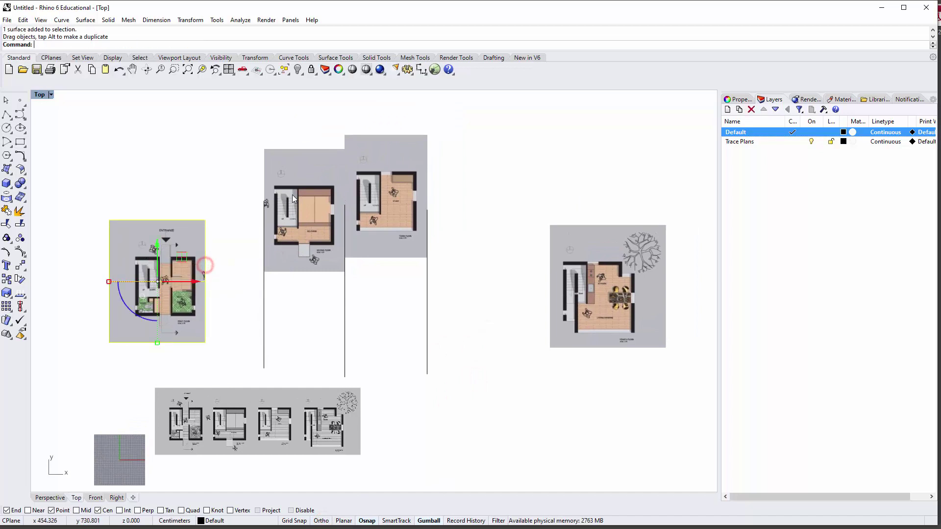
Move the second floor plan piece up and left beside the first, and maximize the Perspective viewport.
drag(345, 229, 290, 192)
double_click(40, 94)
double_click(40, 95)
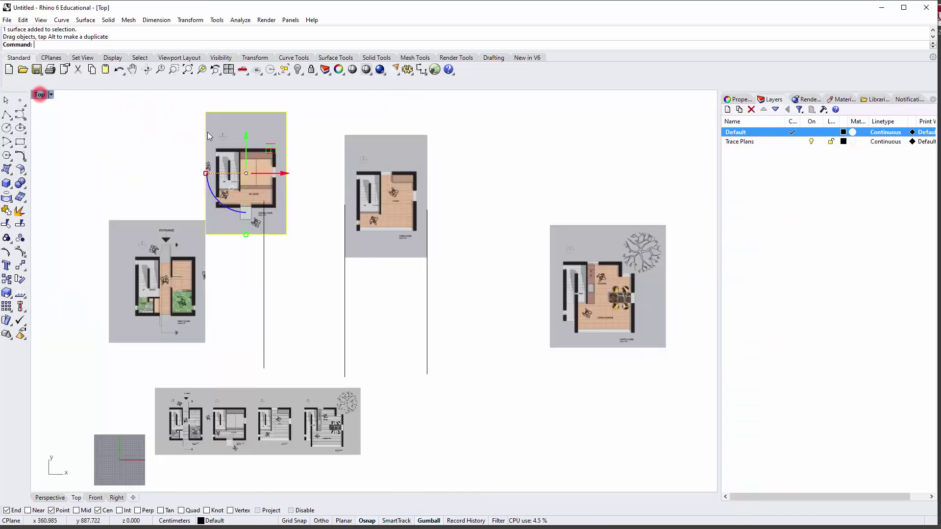
double_click(39, 94)
double_click(397, 95)
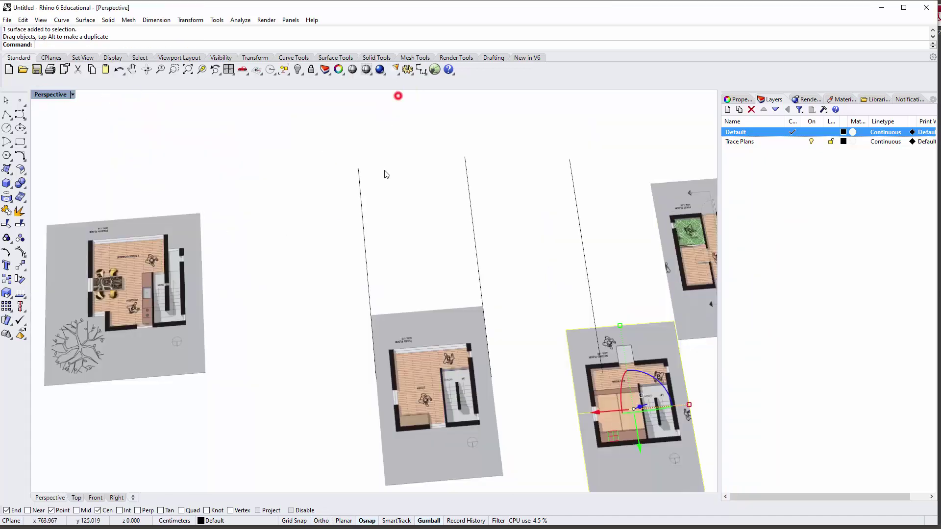
Examine the separated floor plan pieces from several angles in the Perspective viewport.
scroll(366, 240, down, 8)
right_drag(364, 243, 374, 216)
click(393, 212)
scroll(427, 297, up, 6)
scroll(428, 298, up, 2)
right_drag(428, 299, 417, 319)
scroll(295, 284, up, 9)
scroll(294, 284, down, 9)
mouse_move(373, 283)
right_down()
mouse_move(387, 315)
mouse_move(463, 248)
mouse_move(367, 274)
right_up()
shift+right_drag(466, 254, 459, 297)
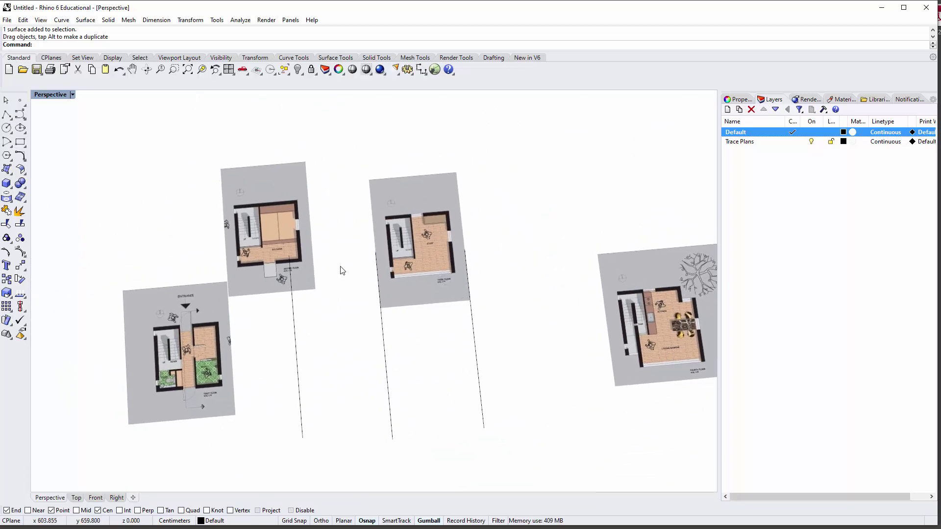
scroll(342, 274, down, 2)
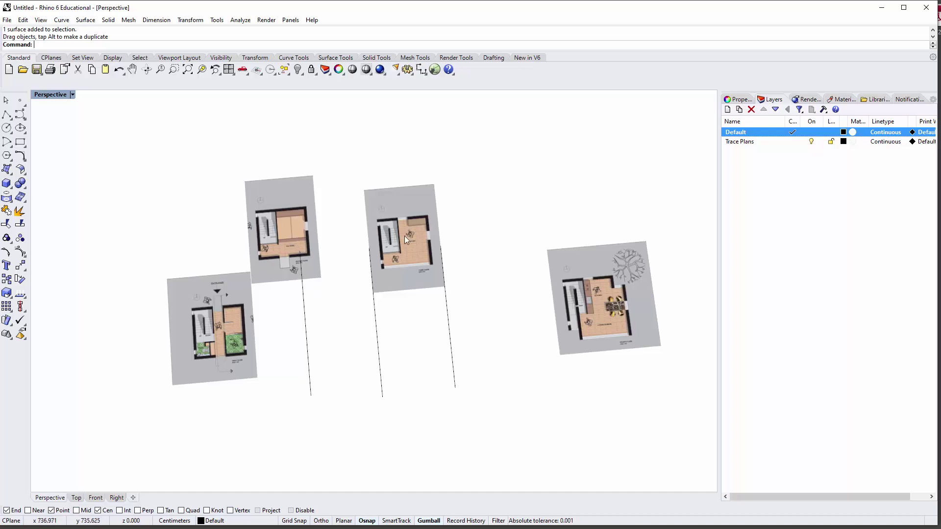
Undo all moves of the plan pieces and the split, and check that the color picture is one surface.
key(ctrl+z)
key(ctrl+z)
key(ctrl+z)
key(ctrl+z)
key(ctrl+z)
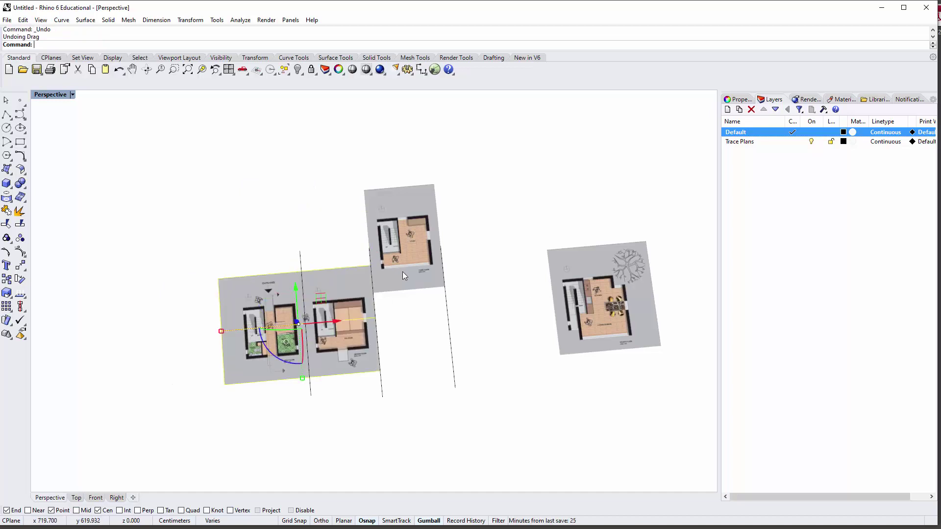
key(ctrl+z)
click(386, 200)
click(387, 294)
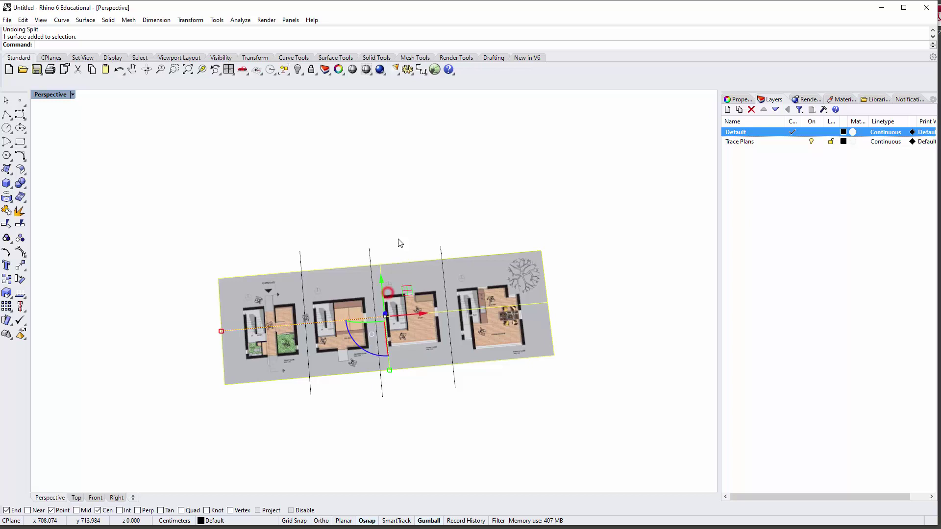
Delete the three vertical polylines that cross the color plan picture.
click(428, 225)
drag(460, 267, 255, 204)
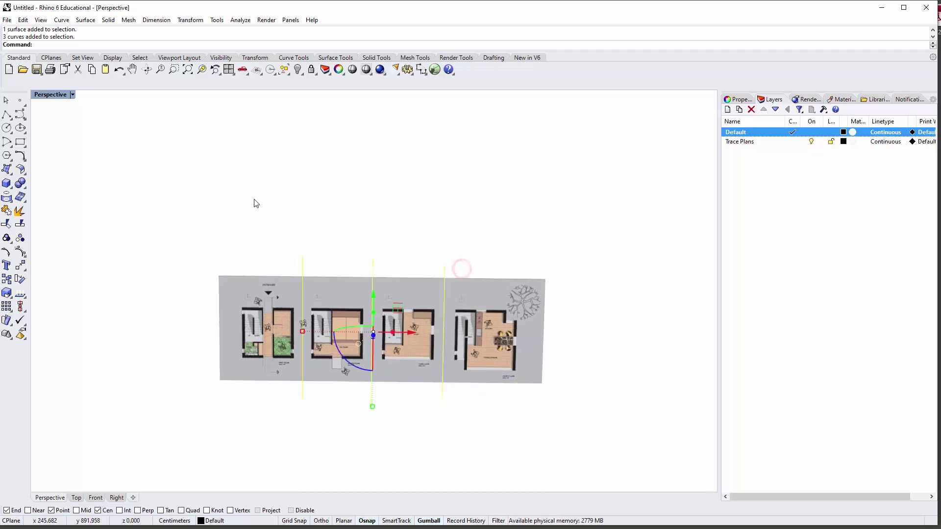
key(Delete)
In the maximized Top viewport, draw a 400 by 400 cm rectangle starting just outside the first floor plan's lower-left corner.
double_click(51, 94)
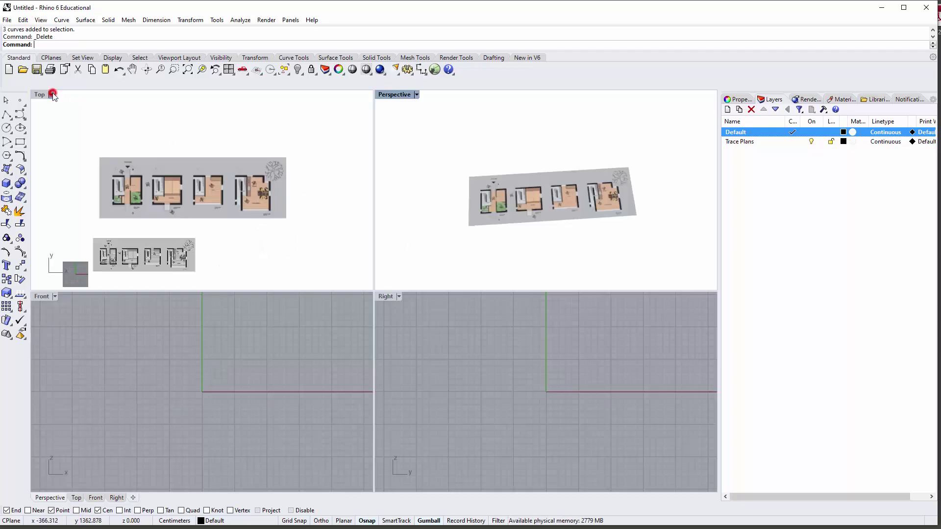
click(40, 94)
double_click(40, 95)
scroll(305, 303, up, 5)
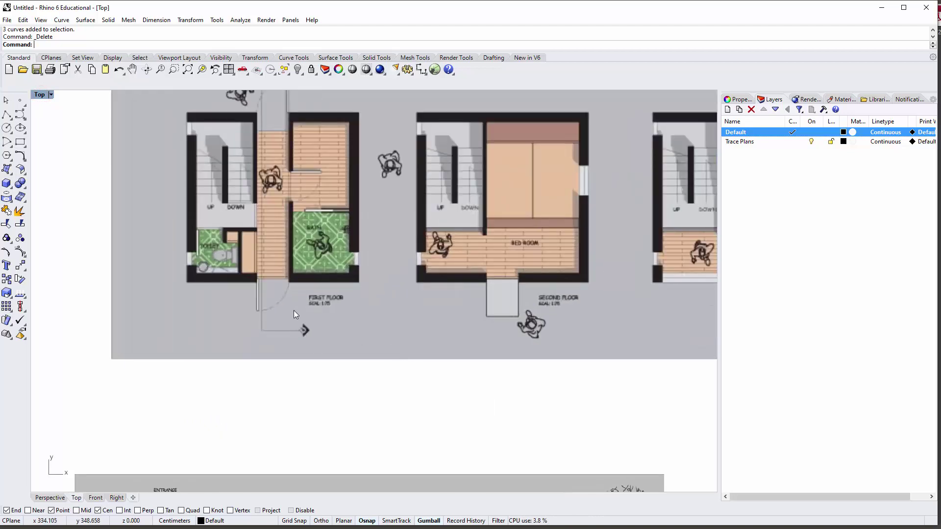
click(20, 143)
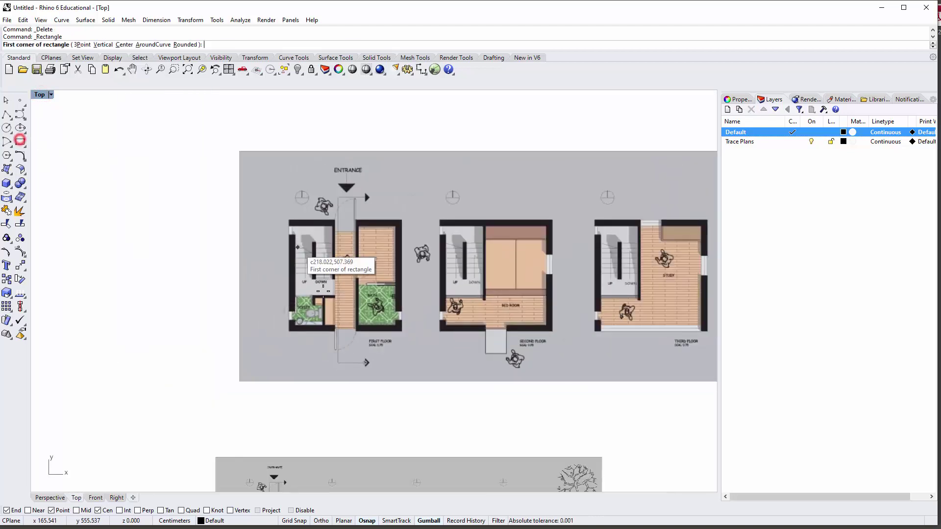
click(284, 340)
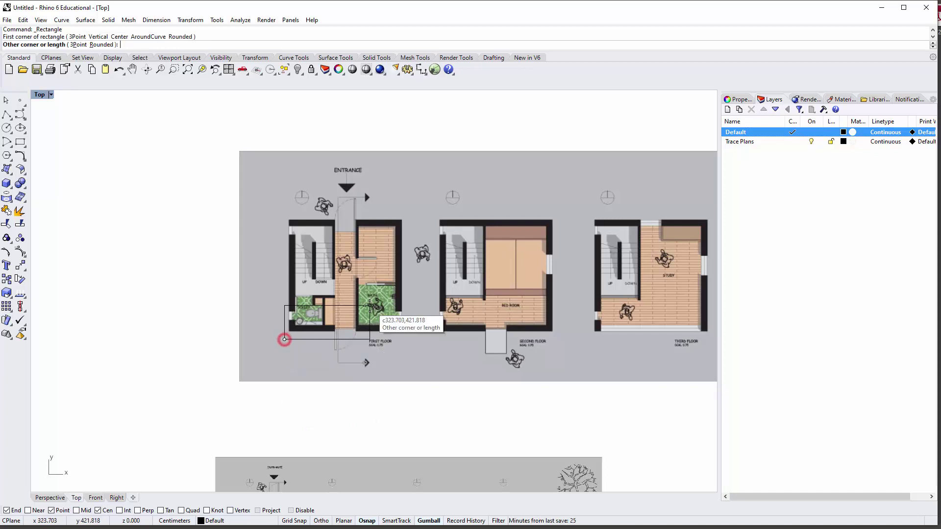
text(400)
key(Return)
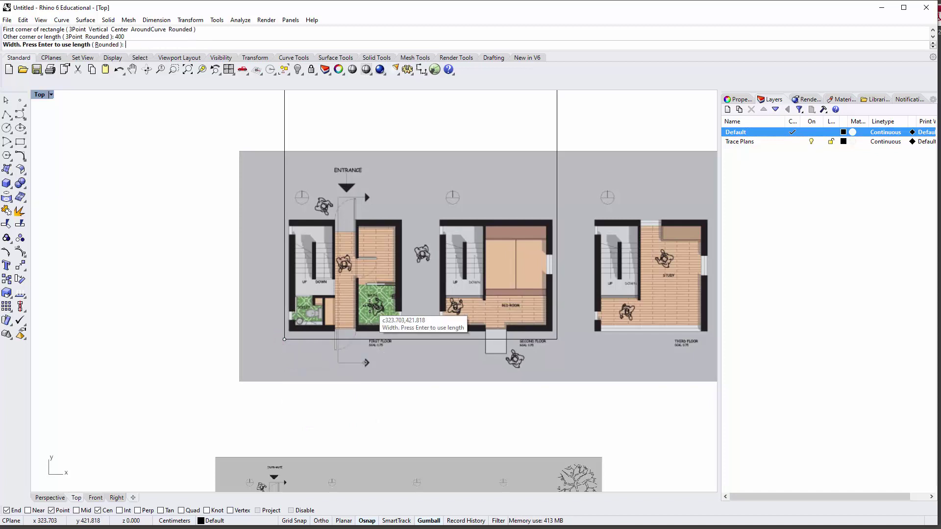
text(400)
key(Return)
scroll(373, 304, down, 4)
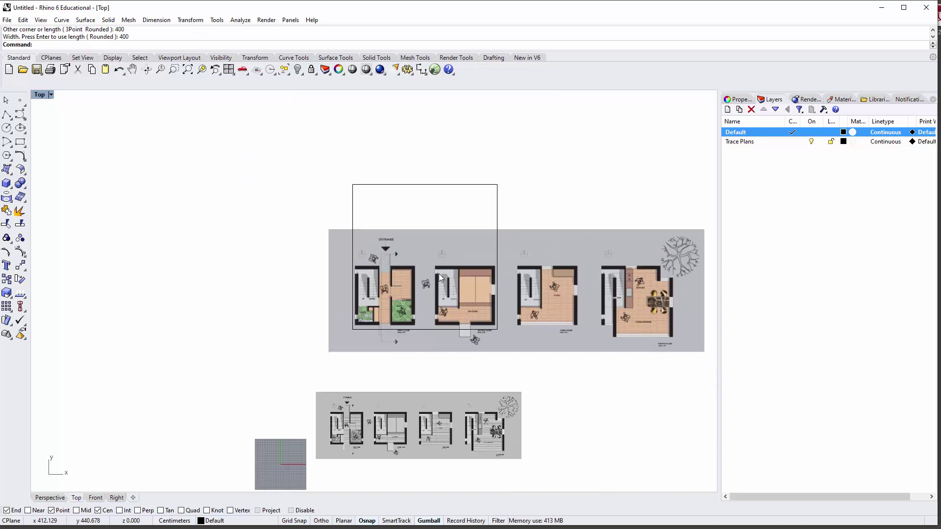
Move the rectangle by its lower-left corner onto the lower-left outer wall corner of the first floor plan.
scroll(412, 223, up, 4)
drag(411, 222, 348, 138)
click(521, 143)
right_drag(479, 403, 539, 332)
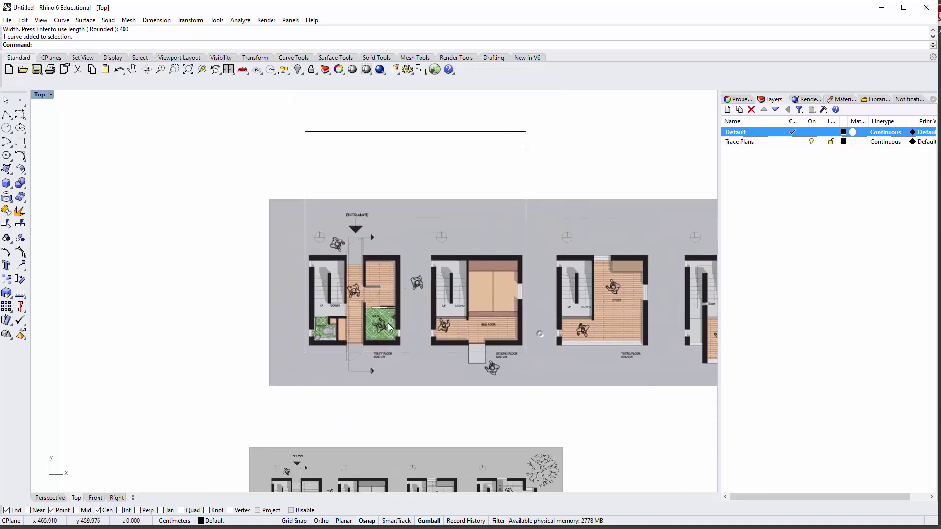
scroll(341, 334, up, 8)
click(265, 380)
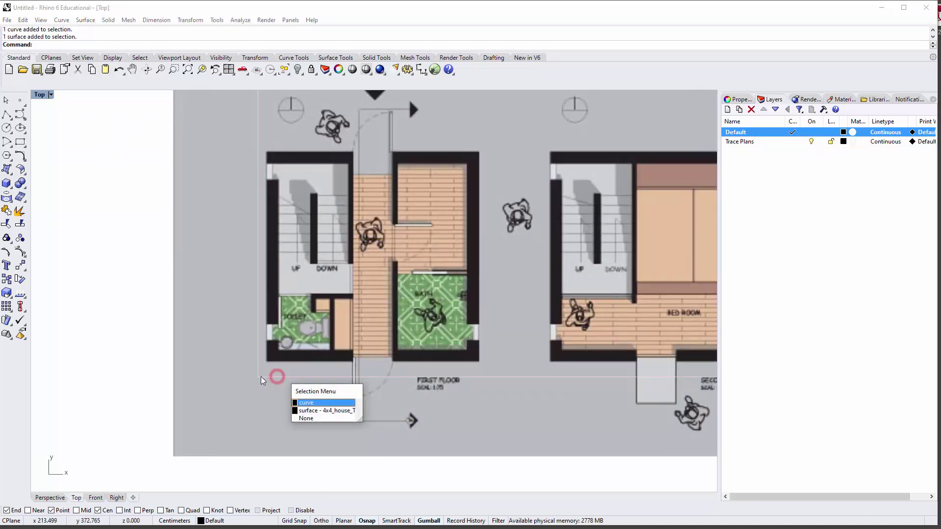
click(261, 380)
text(m)
key(Return)
click(259, 377)
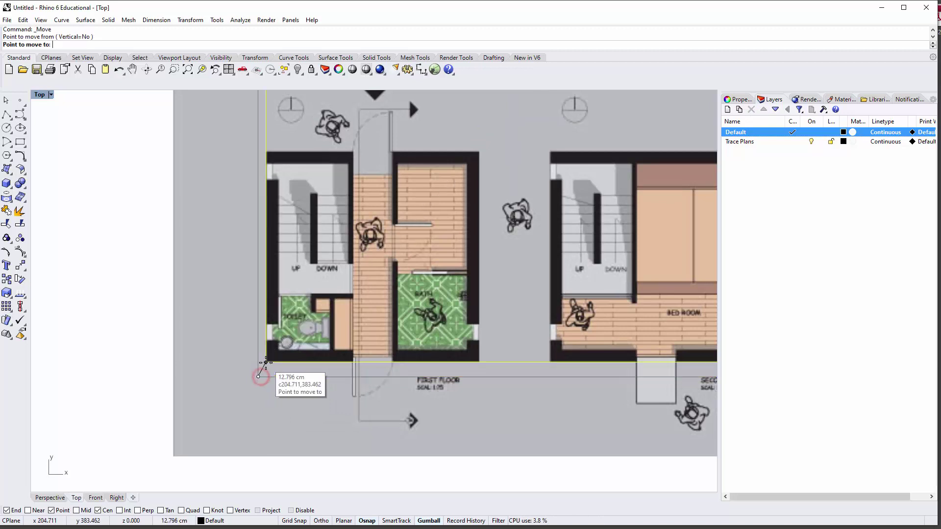
scroll(265, 362, up, 5)
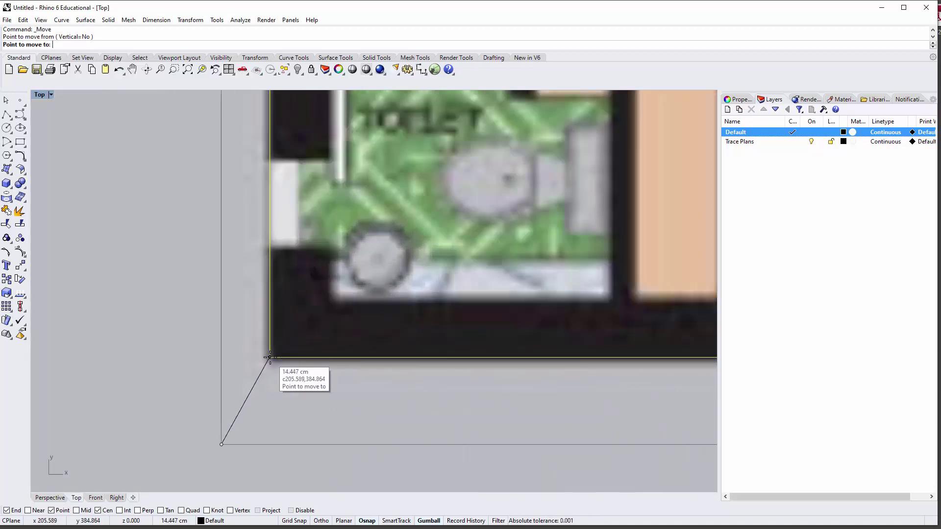
click(266, 361)
scroll(242, 387, down, 5)
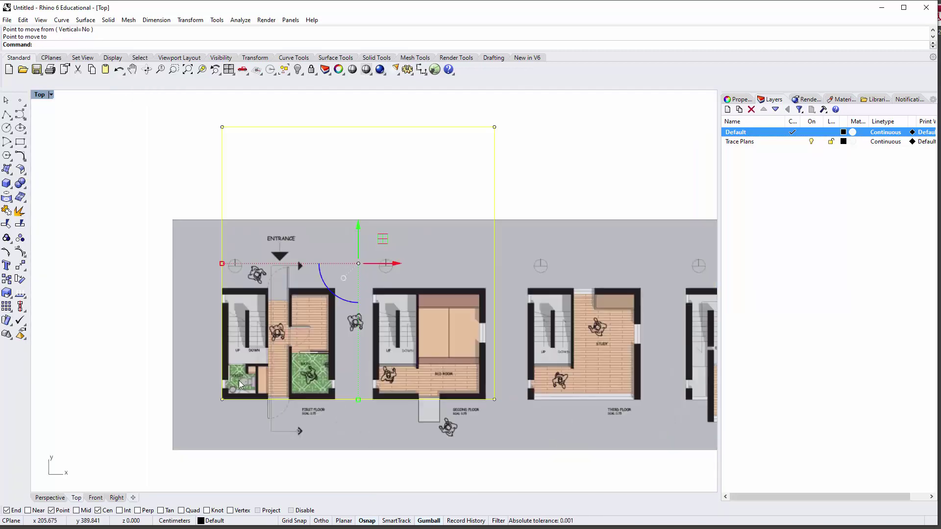
scroll(162, 330, up, 3)
click(162, 337)
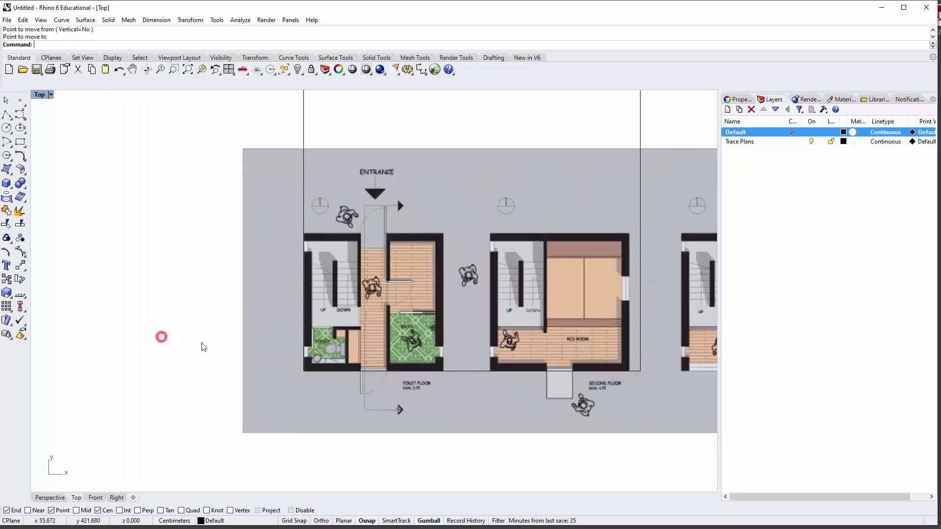
right_drag(254, 339, 236, 355)
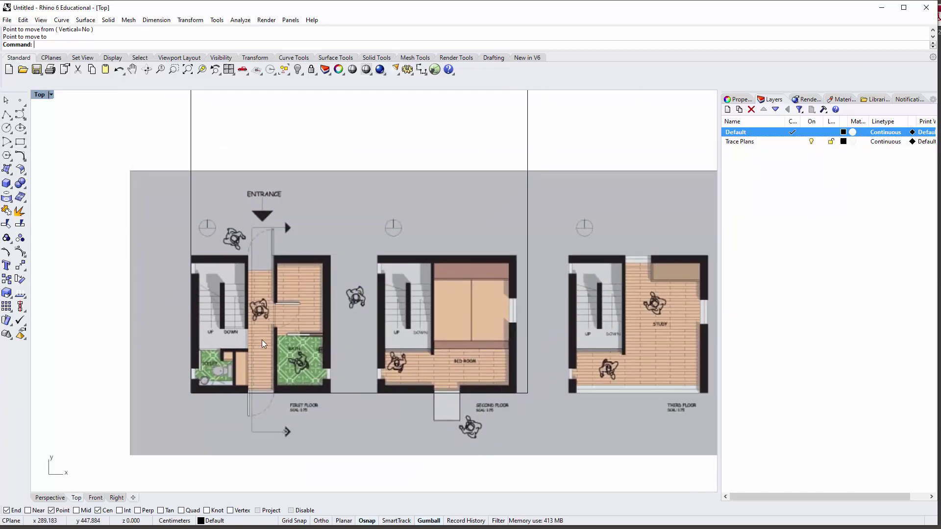
Scale the color picture from the rectangle's lower-left corner, with Cen snap off and Ortho on, matching the first plan's bottom wall to the rectangle's 400 cm side.
click(261, 340)
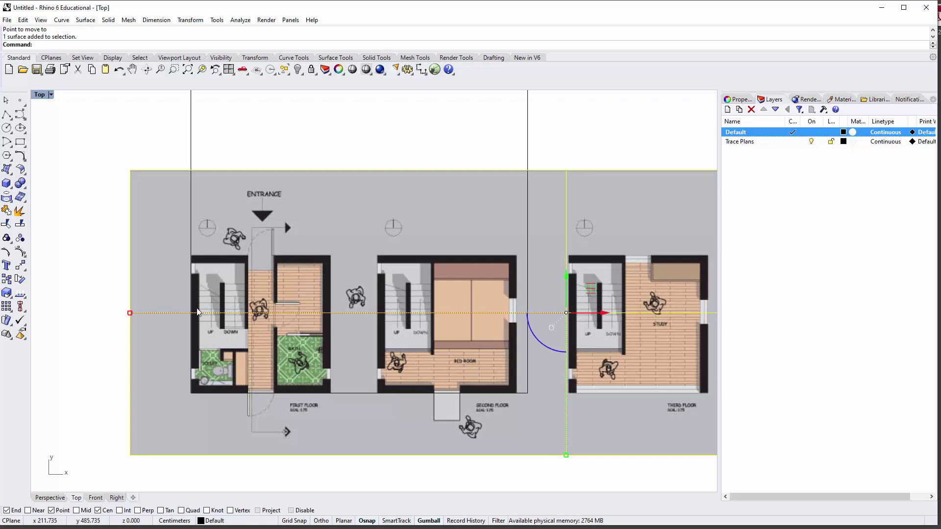
key(Return)
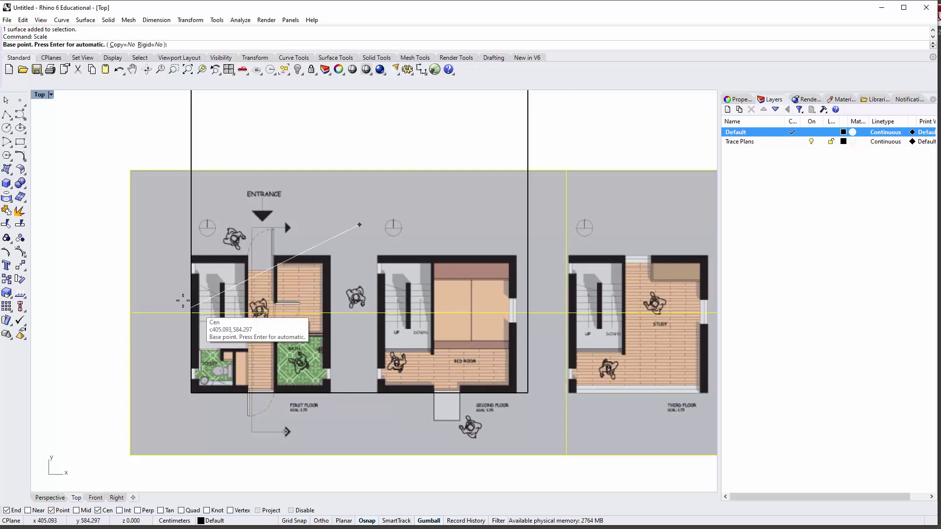
click(191, 392)
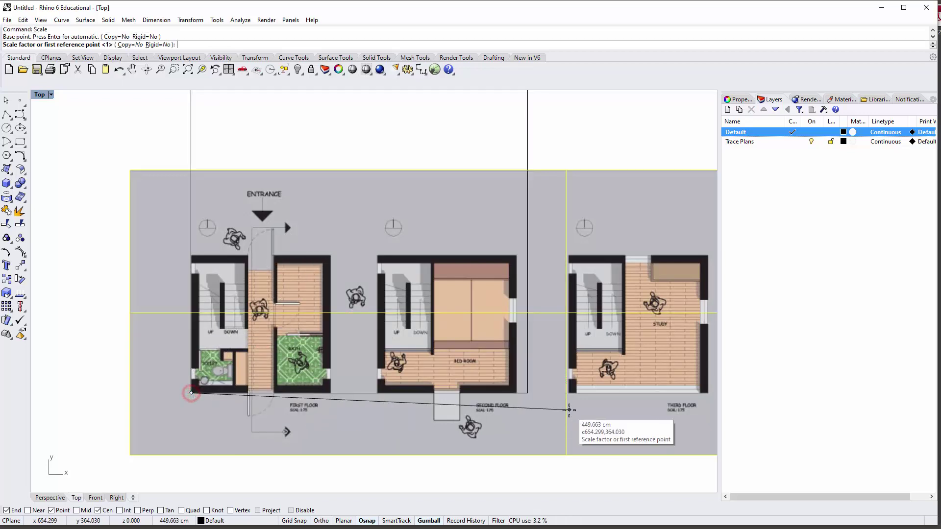
scroll(569, 410, up, 5)
scroll(416, 362, up, 2)
scroll(418, 360, down, 6)
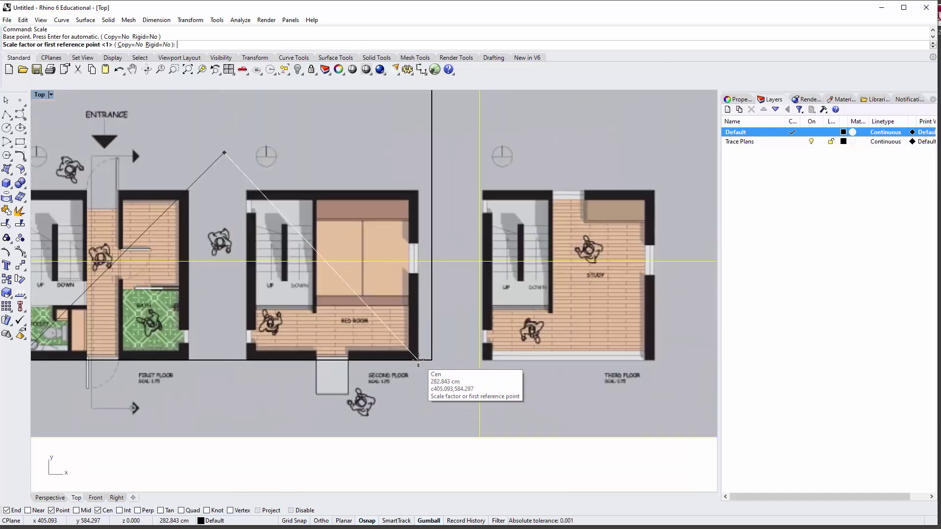
scroll(418, 363, down, 3)
scroll(418, 363, up, 8)
scroll(218, 363, down, 6)
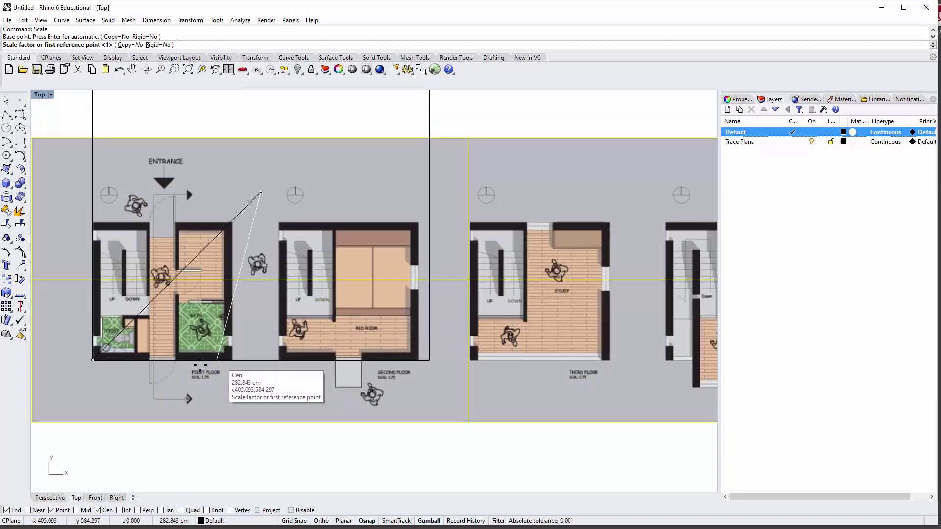
scroll(200, 365, up, 6)
scroll(309, 362, down, 2)
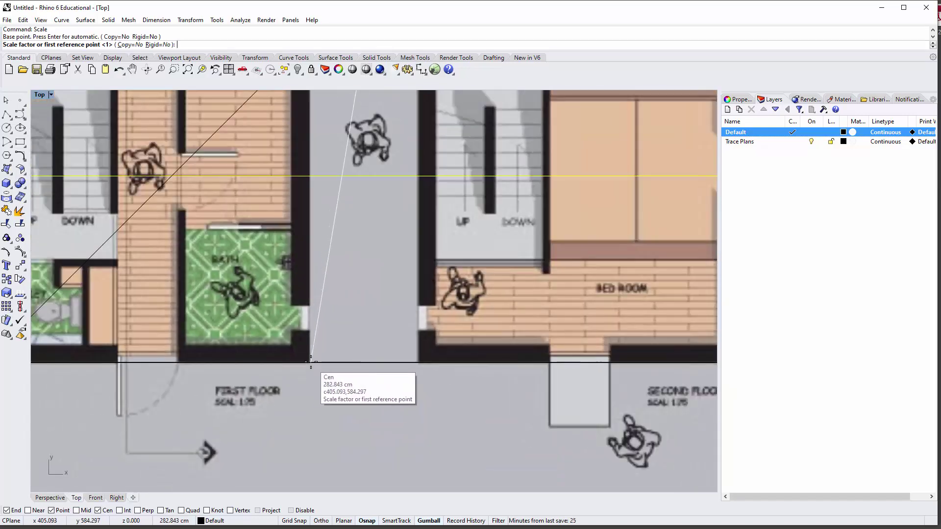
click(106, 511)
right_drag(294, 372, 385, 387)
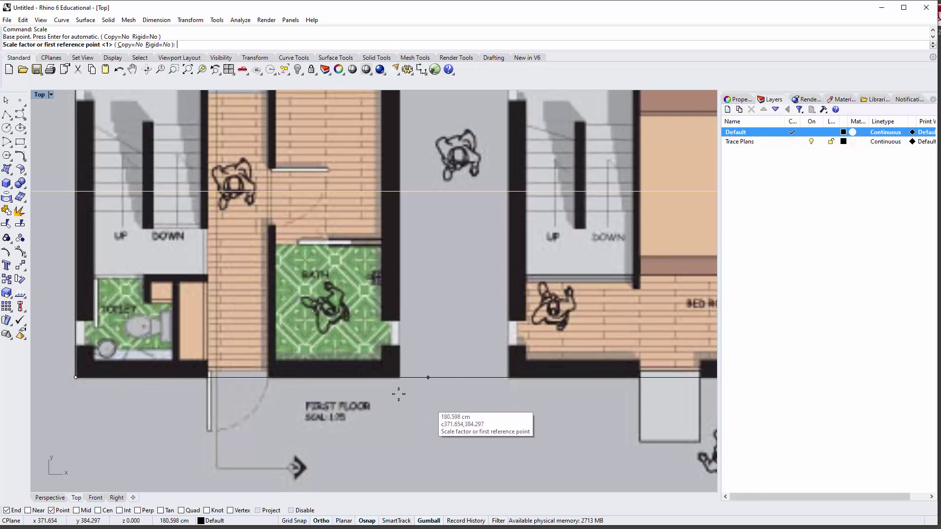
scroll(403, 379, up, 3)
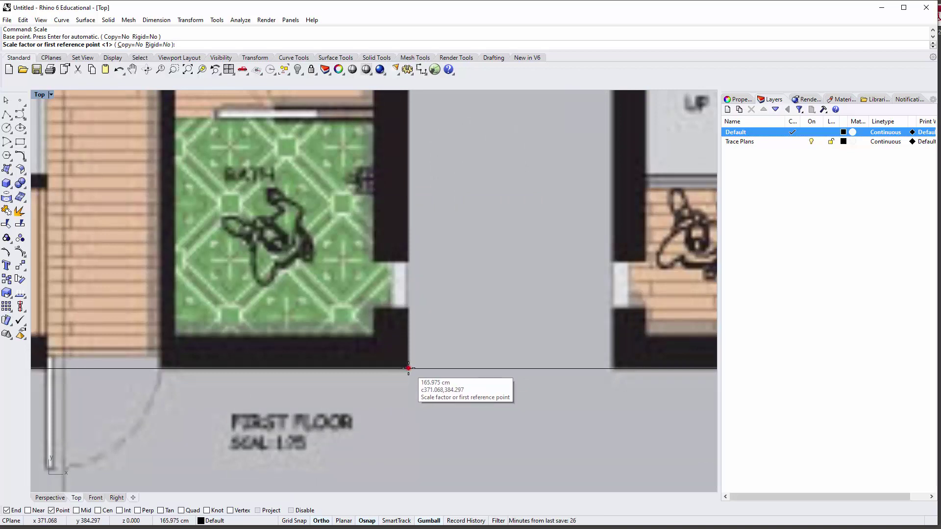
click(408, 368)
scroll(409, 368, down, 6)
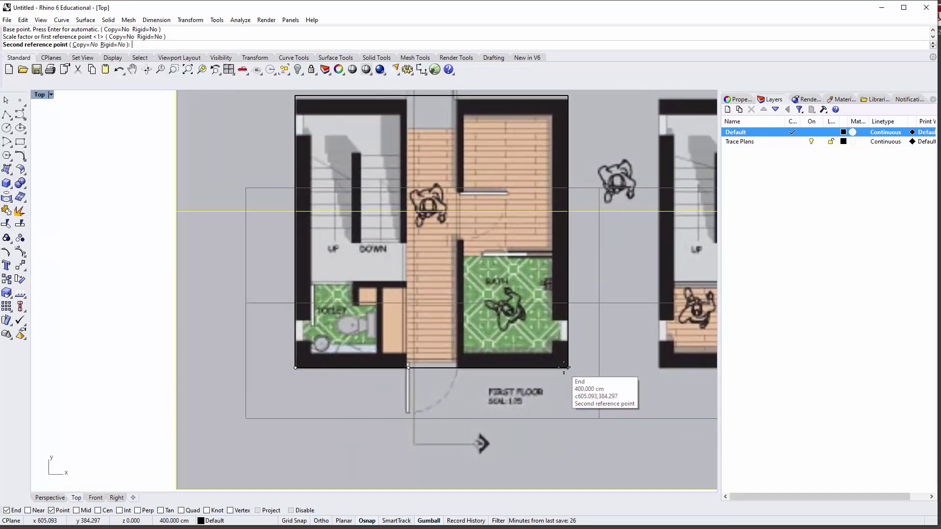
click(564, 367)
right_drag(413, 277, 319, 310)
scroll(353, 336, down, 4)
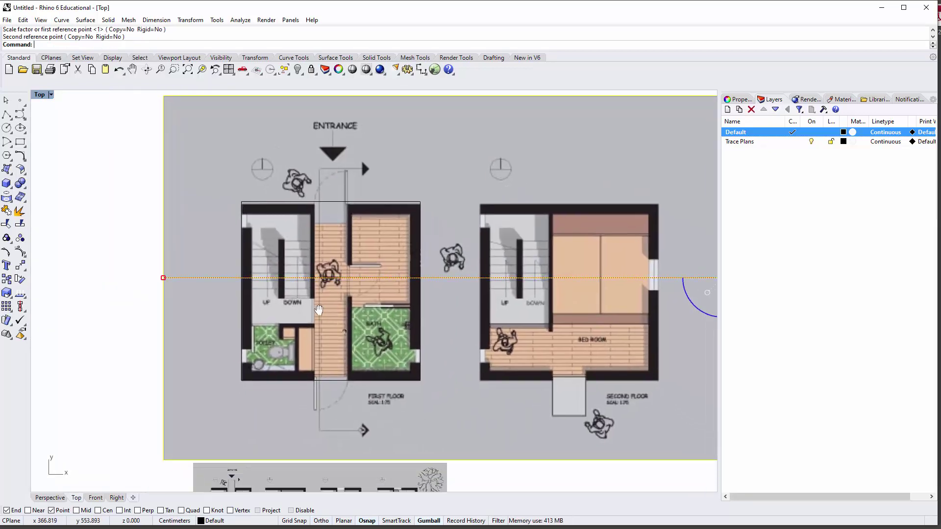
Nudge the 400 cm rectangle slightly down to even out its fit over the first floor plan's outer walls.
click(90, 275)
scroll(302, 340, up, 5)
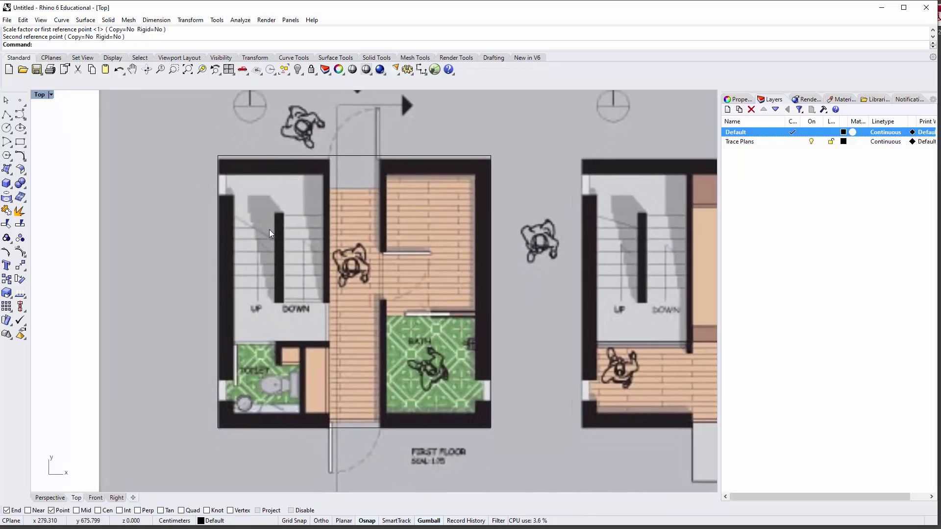
right_drag(296, 196, 318, 175)
click(352, 135)
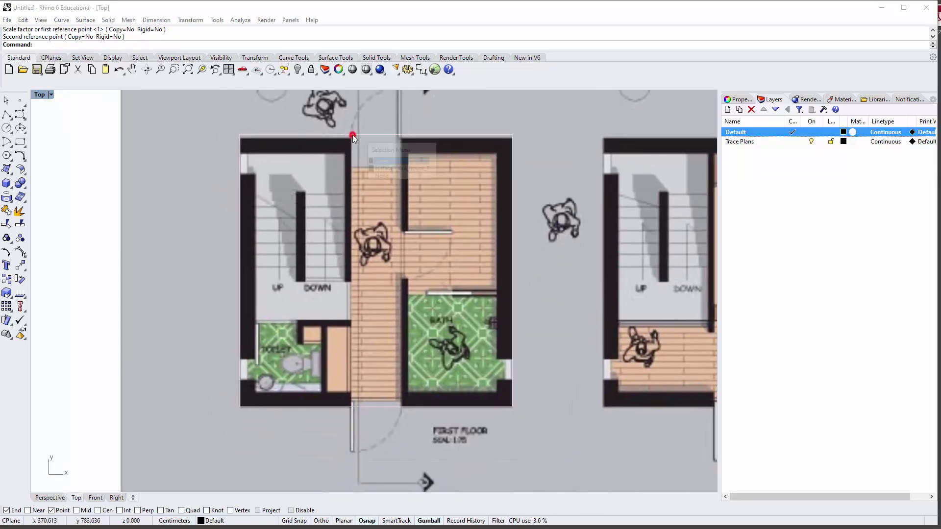
click(386, 161)
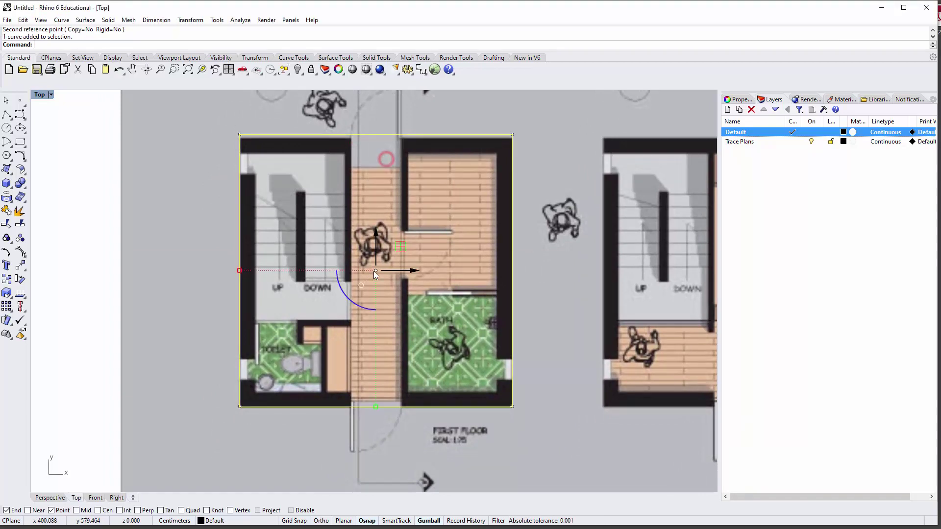
drag(377, 250, 378, 253)
scroll(239, 378, down, 4)
click(92, 313)
scroll(302, 322, down, 3)
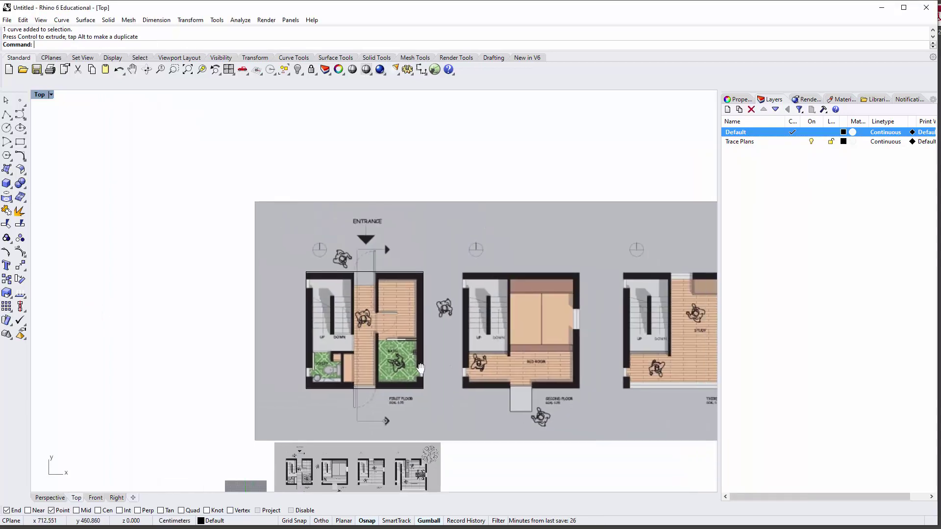
mouse_move(510, 259)
right_down()
mouse_move(431, 258)
mouse_move(514, 259)
right_up()
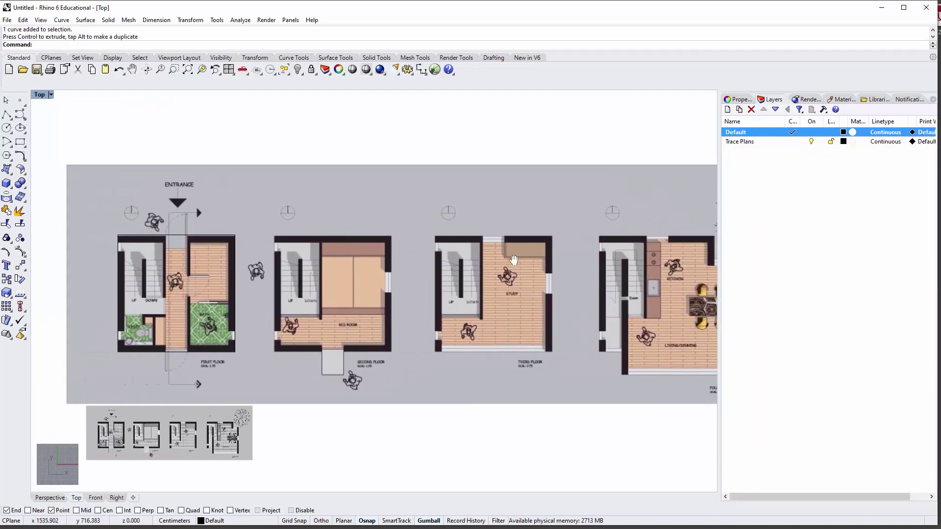
Delete the 400 by 400 cm reference rectangle from the first floor plan.
scroll(201, 243, up, 2)
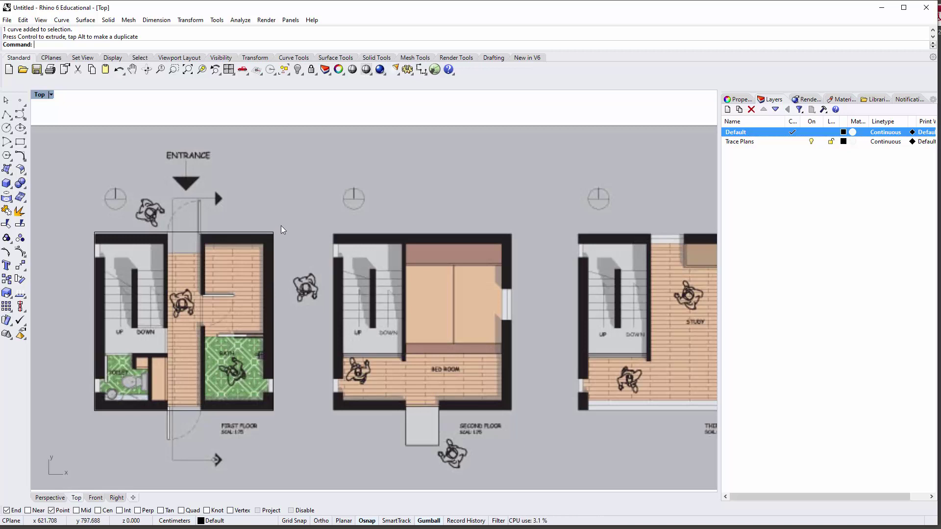
scroll(282, 230, down, 3)
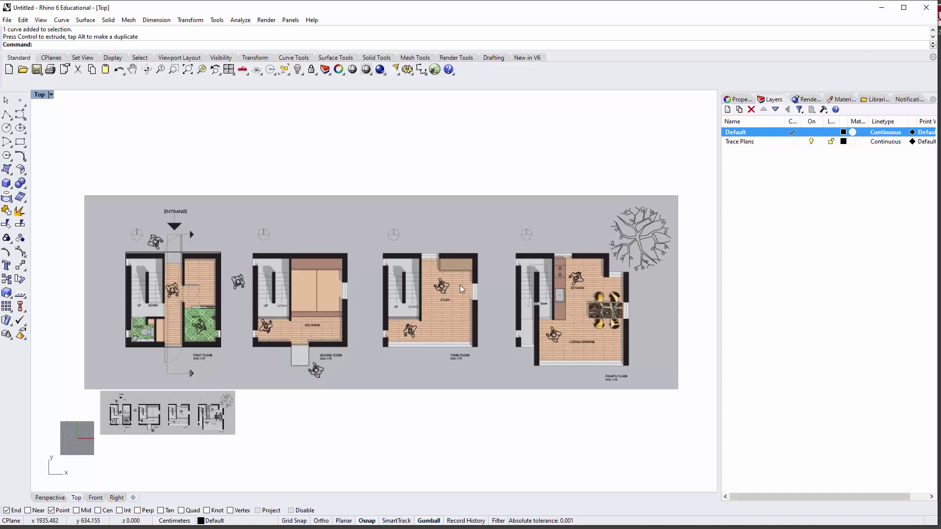
scroll(278, 205, up, 2)
click(249, 238)
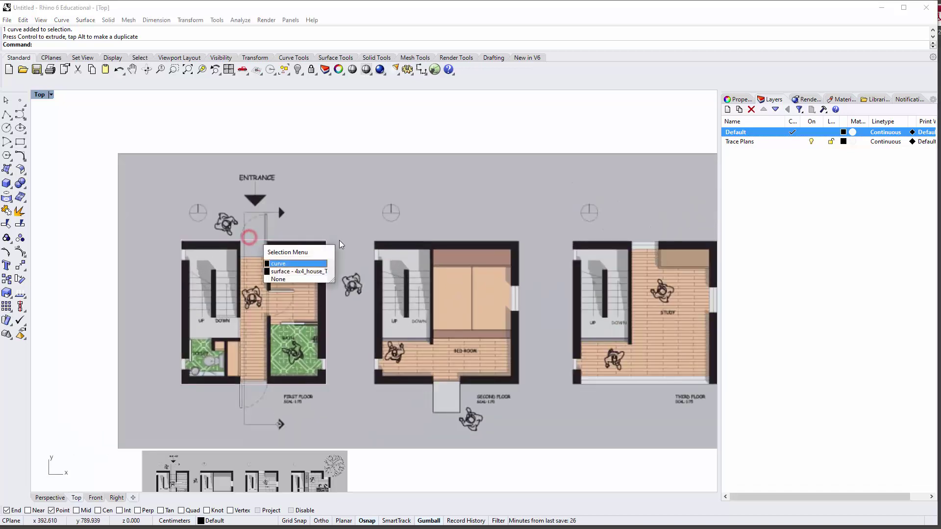
click(307, 264)
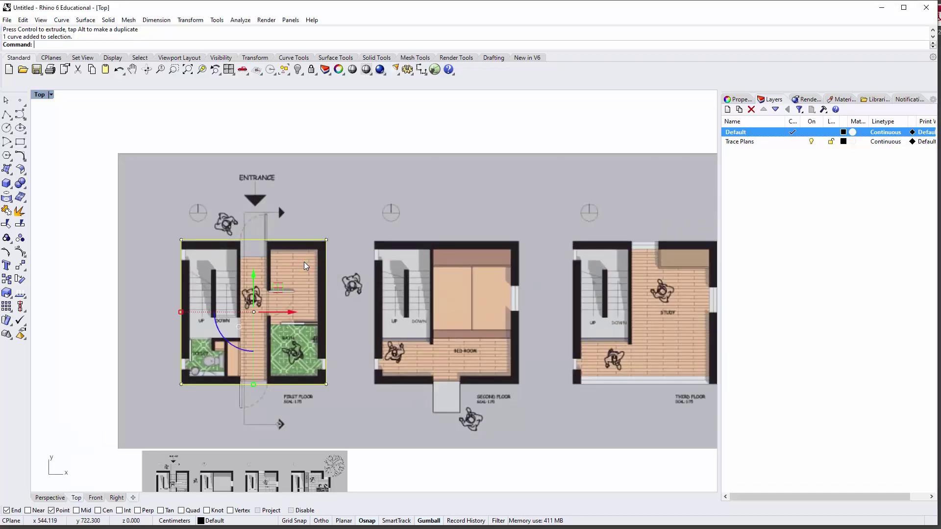
key(Delete)
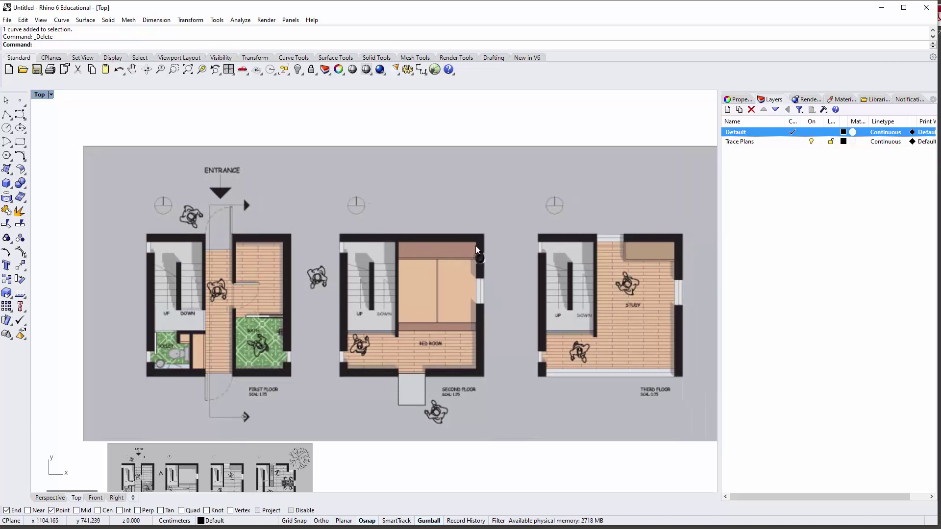
Lock the Trace Plans layer, try moving the color picture, and undo that move.
right_drag(529, 233, 509, 225)
scroll(509, 225, down, 4)
mouse_move(570, 199)
right_down()
mouse_move(466, 198)
mouse_move(508, 198)
right_up()
click(517, 211)
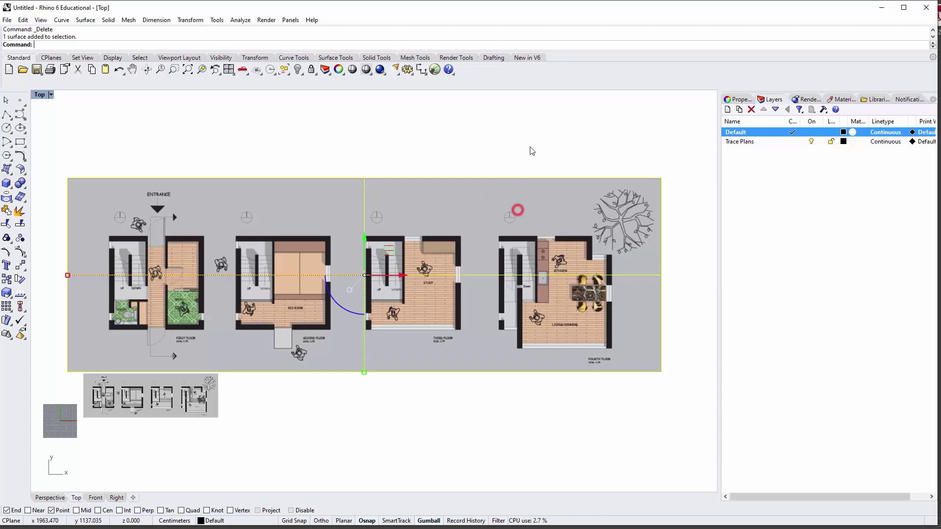
click(531, 146)
click(498, 220)
click(545, 124)
click(830, 143)
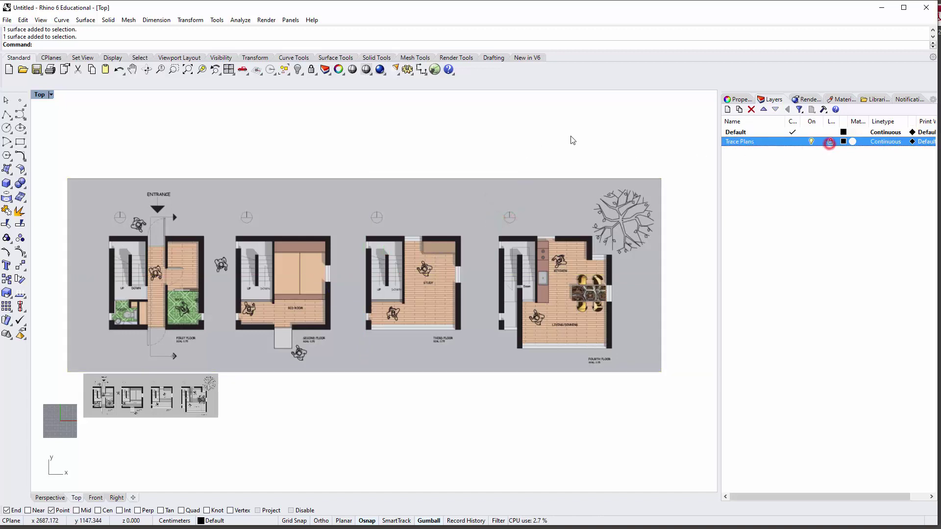
click(541, 125)
drag(443, 232, 442, 308)
key(ctrl+z)
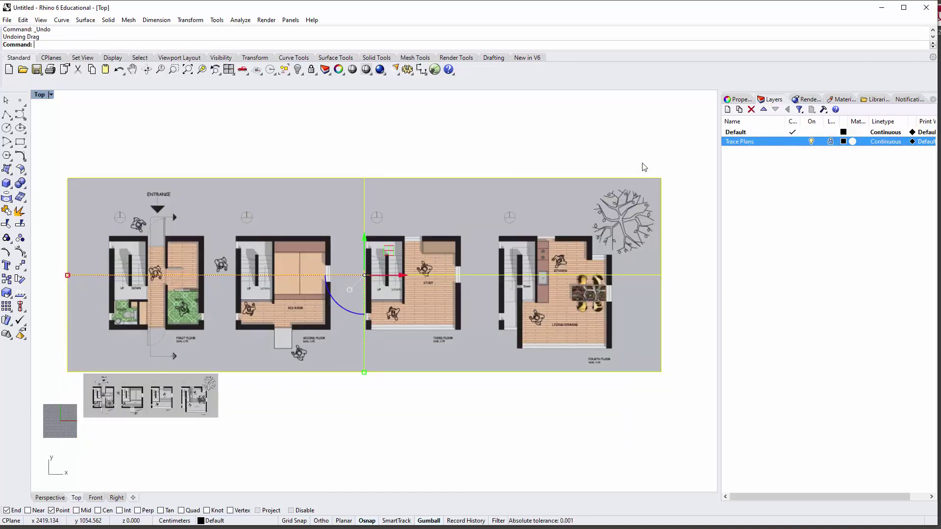
Change the color picture's layer to Trace Plans and try to select the picture with selection windows.
right_click(761, 142)
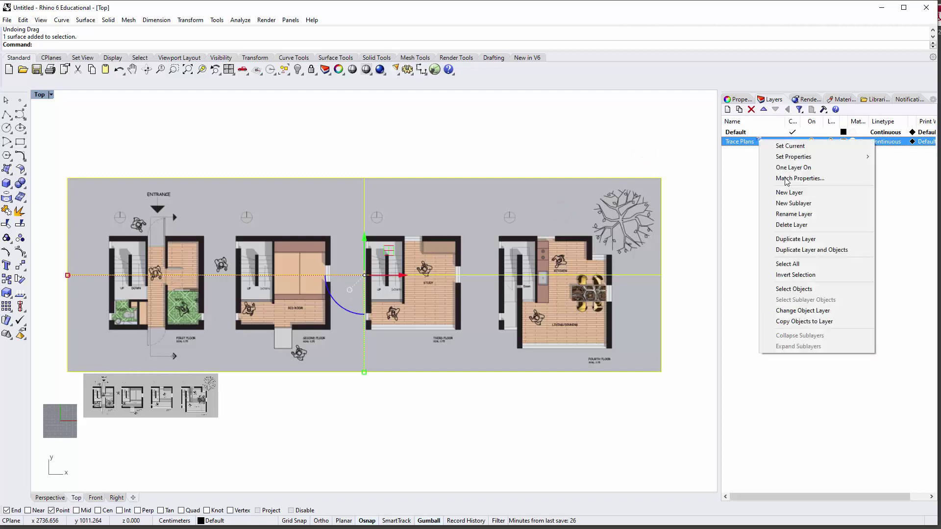
click(804, 310)
click(762, 204)
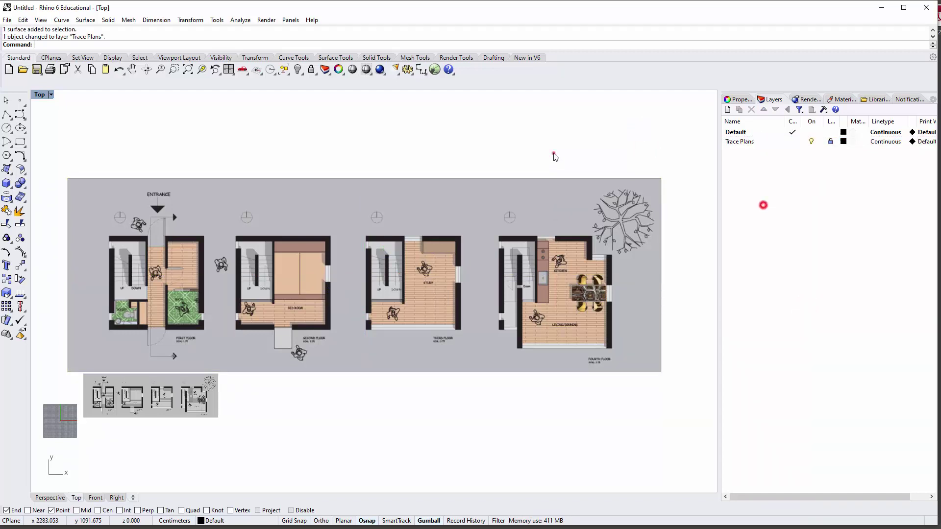
drag(333, 155, 296, 230)
drag(209, 173, 192, 251)
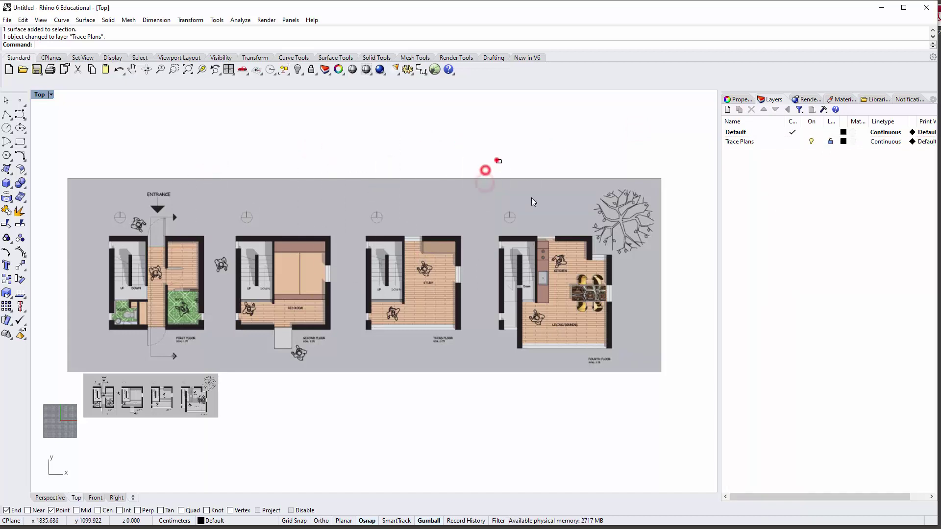
Unlock the Trace Plans layer and lock the color picture itself with the Lock command.
click(765, 143)
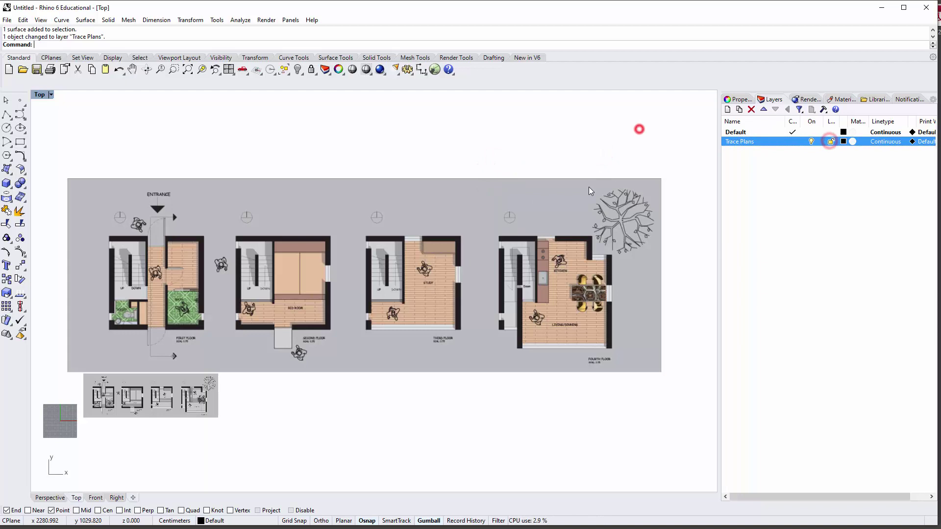
click(559, 212)
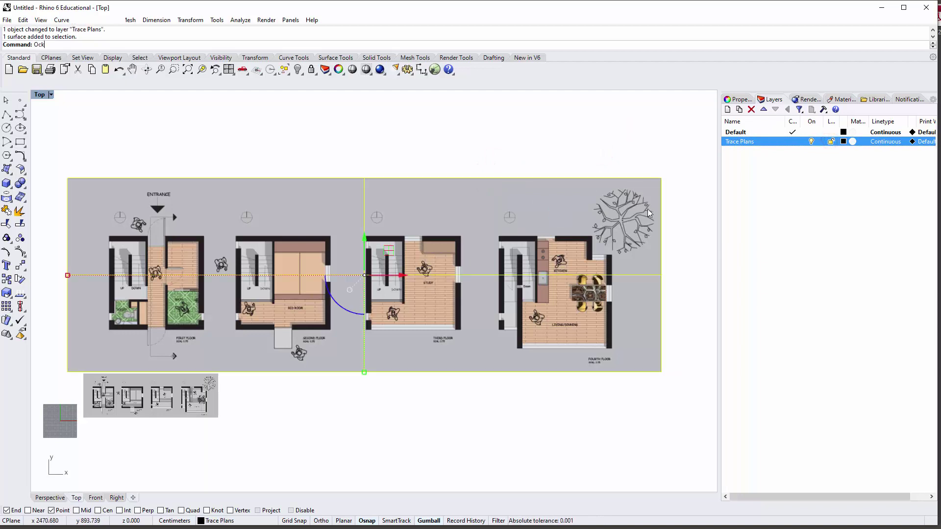
key(Return)
click(455, 115)
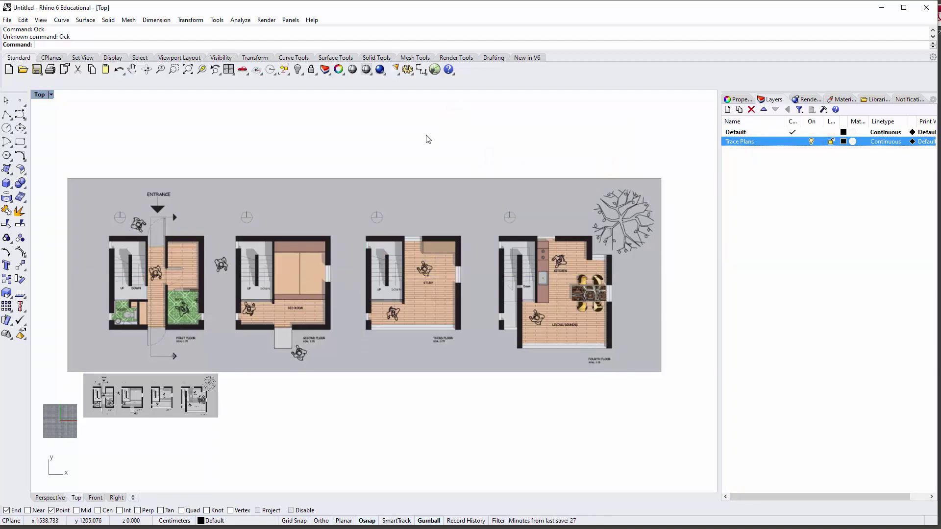
click(341, 208)
text(L)
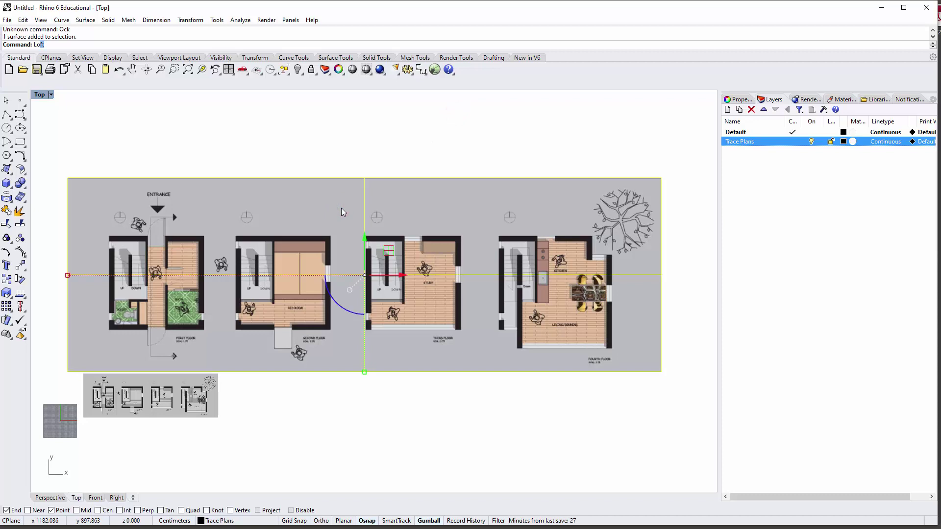
text(ock)
key(Return)
click(363, 163)
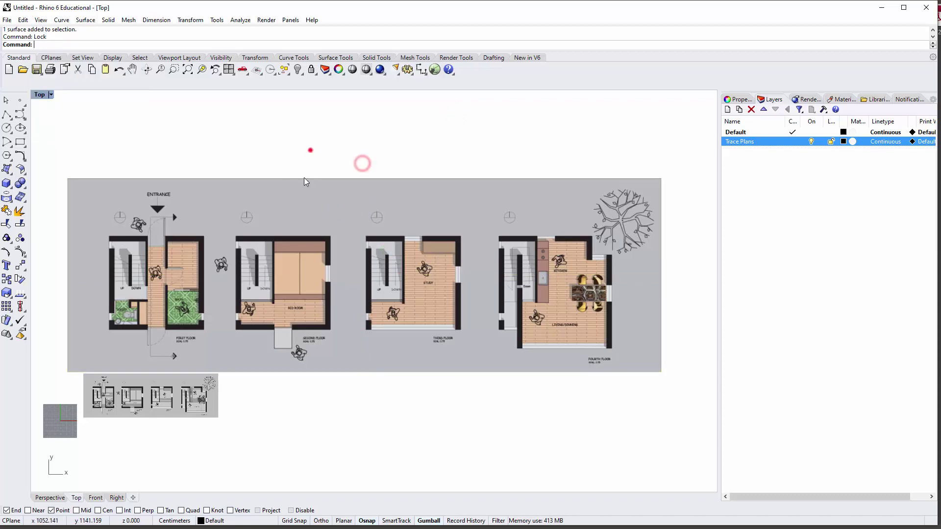
Test whether the locked color picture can be selected with selection windows over the floor plans.
right_drag(174, 212, 243, 197)
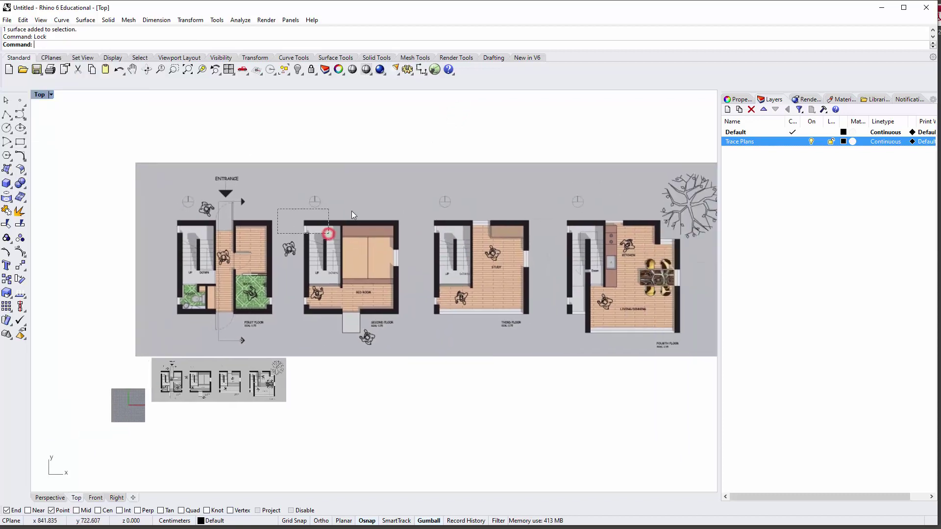
drag(374, 254, 142, 145)
drag(414, 240, 234, 147)
drag(429, 201, 227, 104)
drag(388, 244, 528, 251)
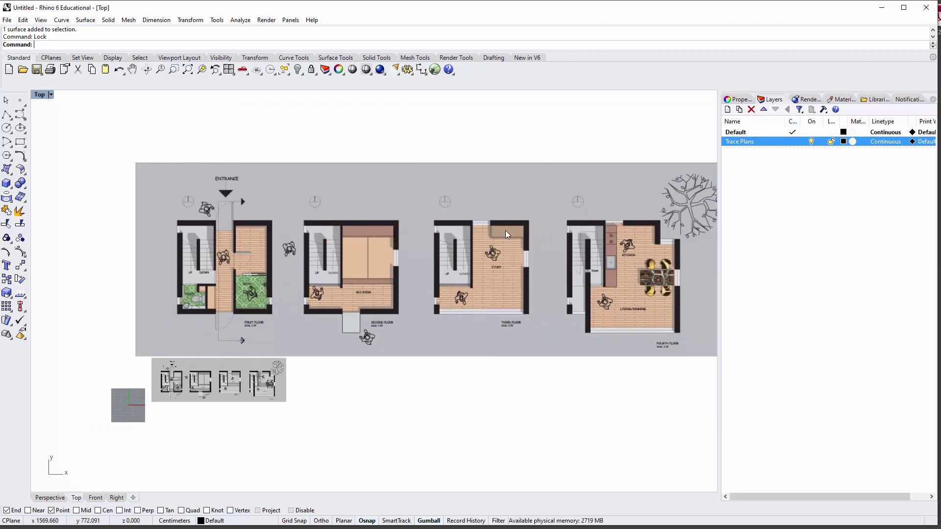
right_drag(347, 222, 320, 226)
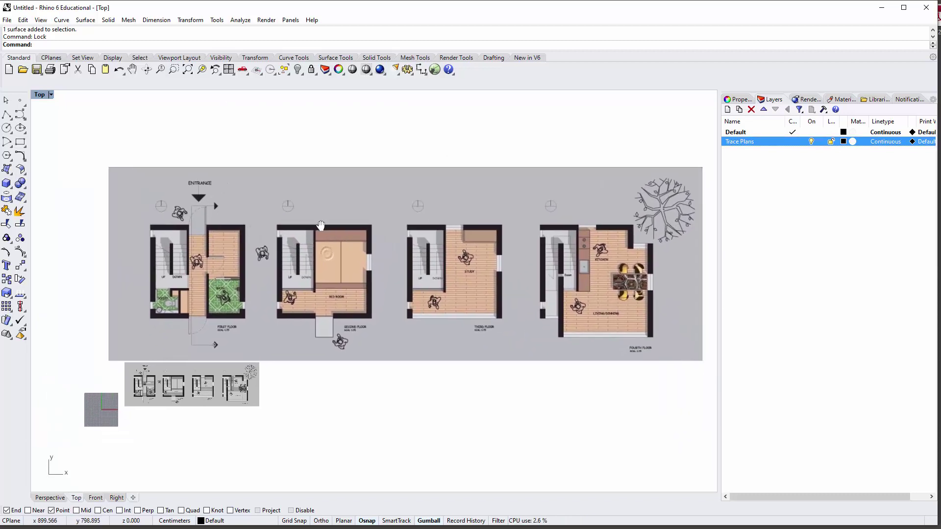
Unlock the color picture with the Unlock command and move it up, away from the small grayscale background bitmap.
text(lock)
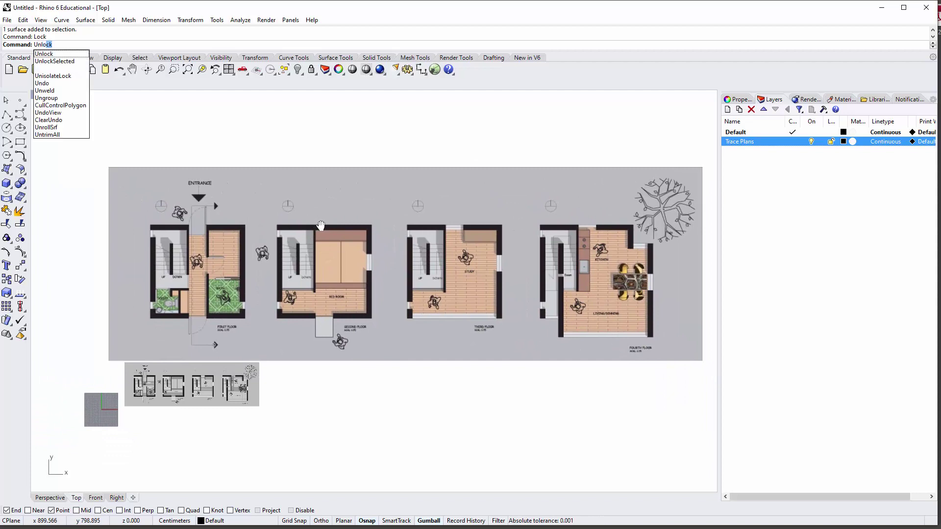
key(Return)
drag(337, 192, 294, 142)
click(343, 430)
right_drag(201, 381, 297, 375)
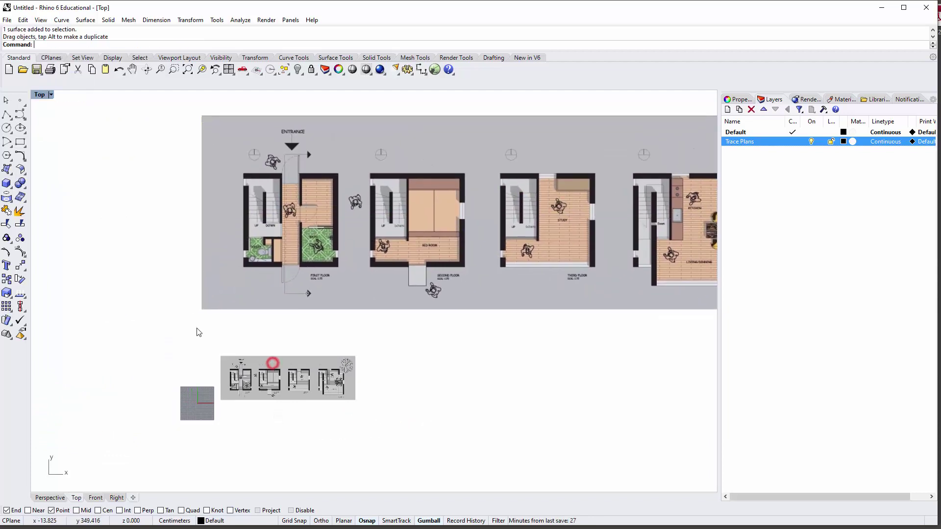
Remove the small grayscale background bitmap from the Top viewport.
click(39, 94)
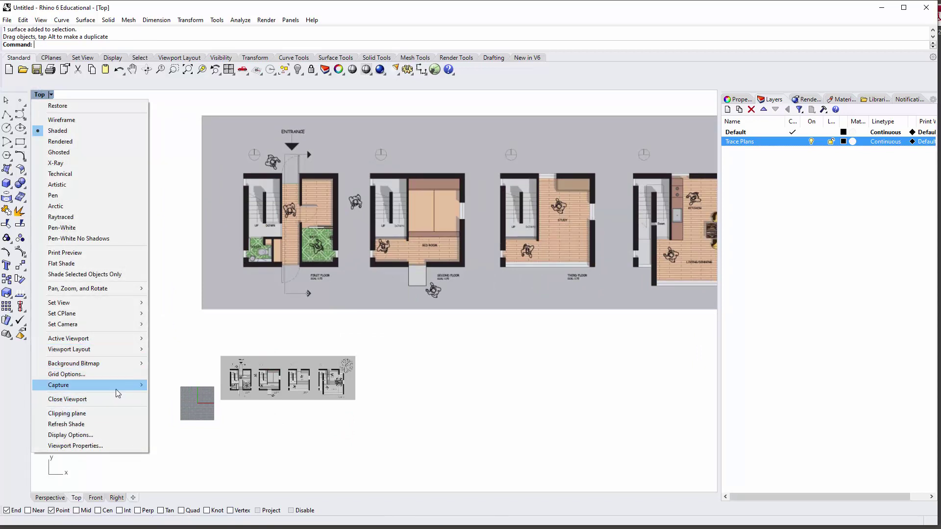
mouse_move(119, 365)
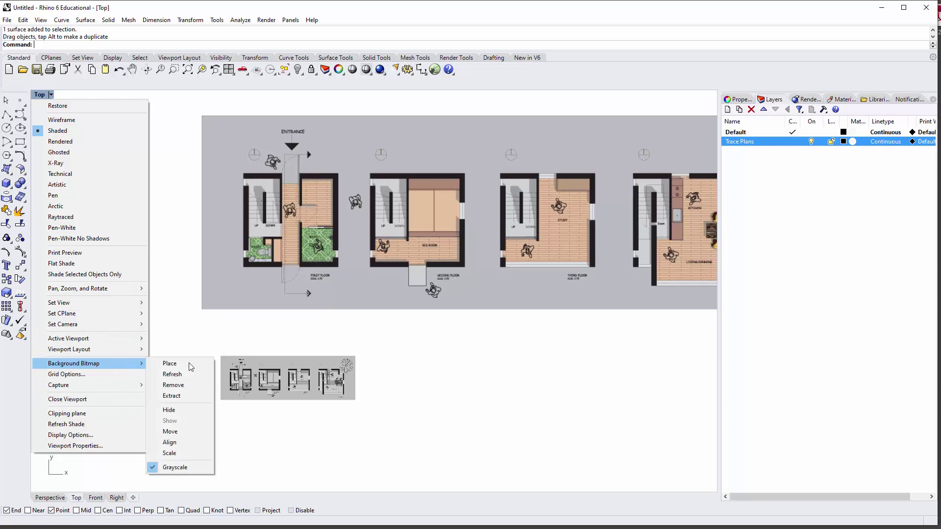
click(194, 385)
right_drag(418, 364, 366, 403)
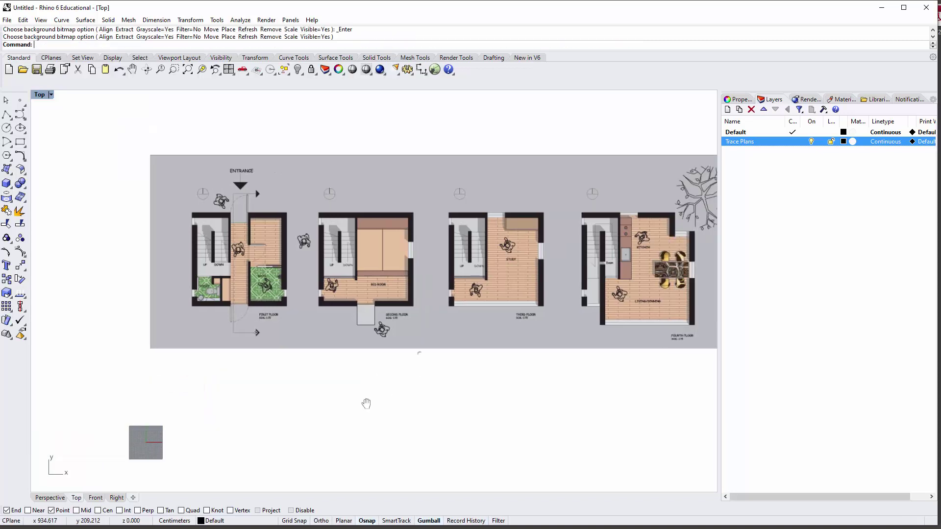
scroll(347, 387, down, 6)
scroll(355, 362, up, 4)
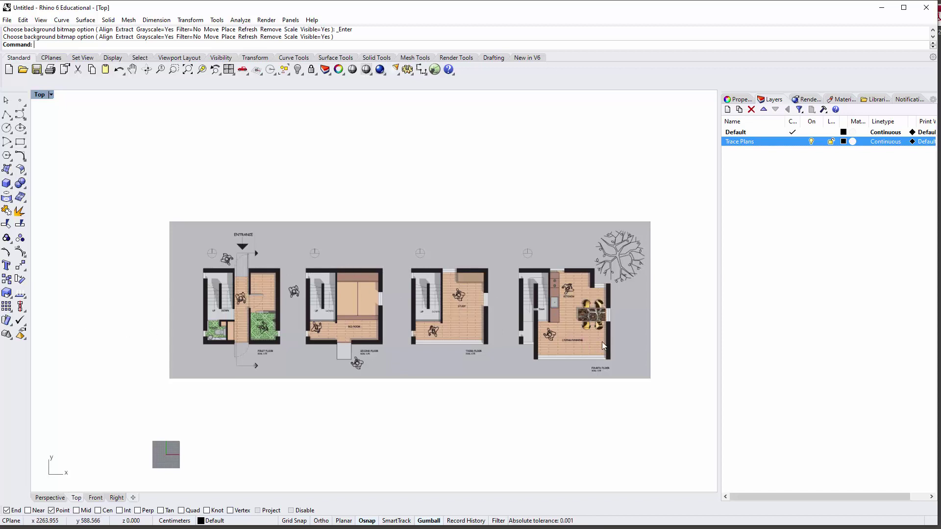
right_drag(579, 322, 529, 294)
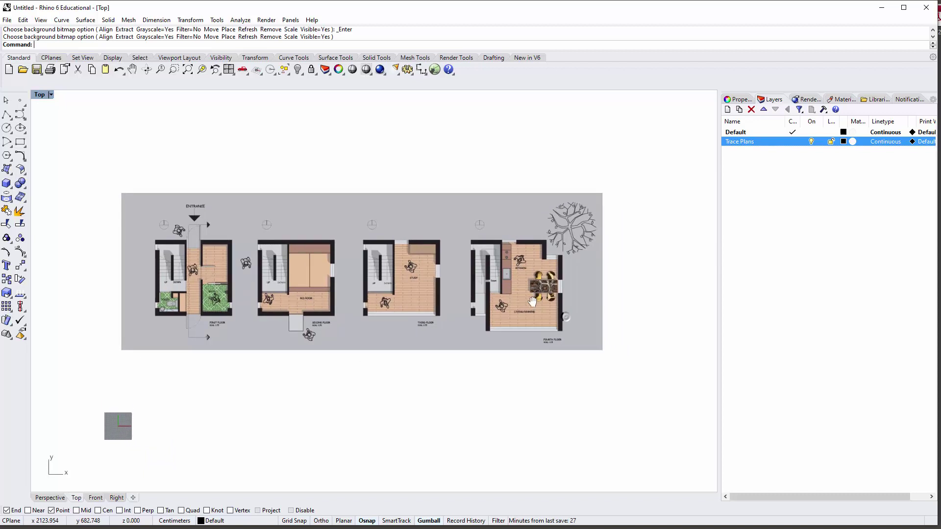
scroll(182, 238, up, 1)
right_drag(181, 235, 156, 200)
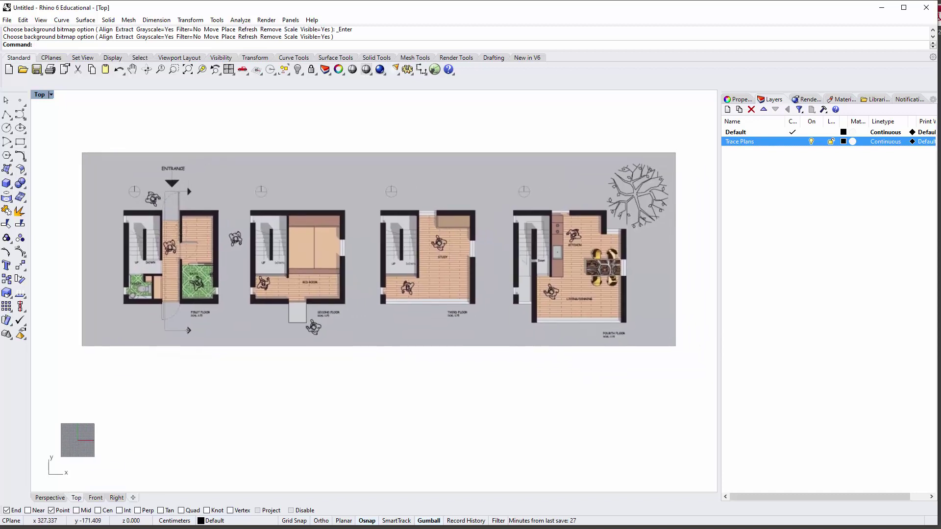